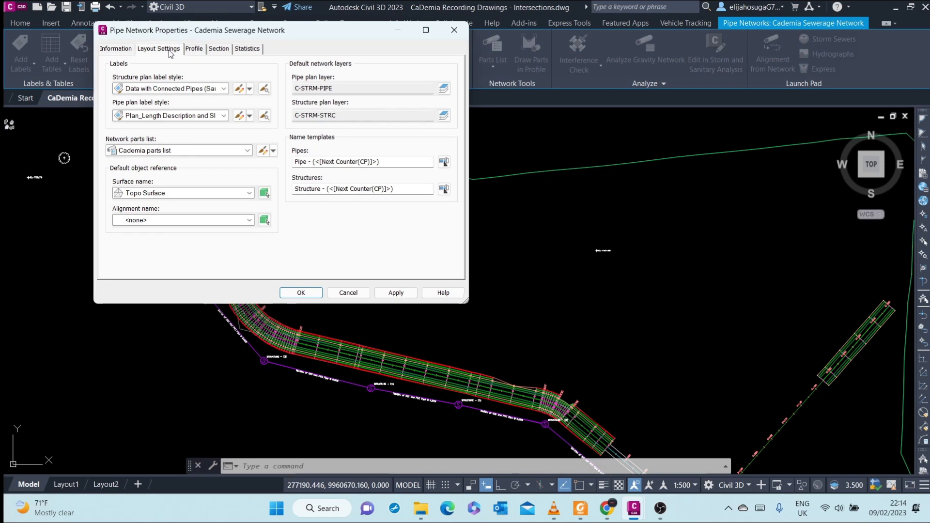
In the Cademia parts list of the network's layout settings, set the Concentric Cylindrical Structure SI family's structure style to Standard
{"action": "left_click", "coordinate": [261, 152]}
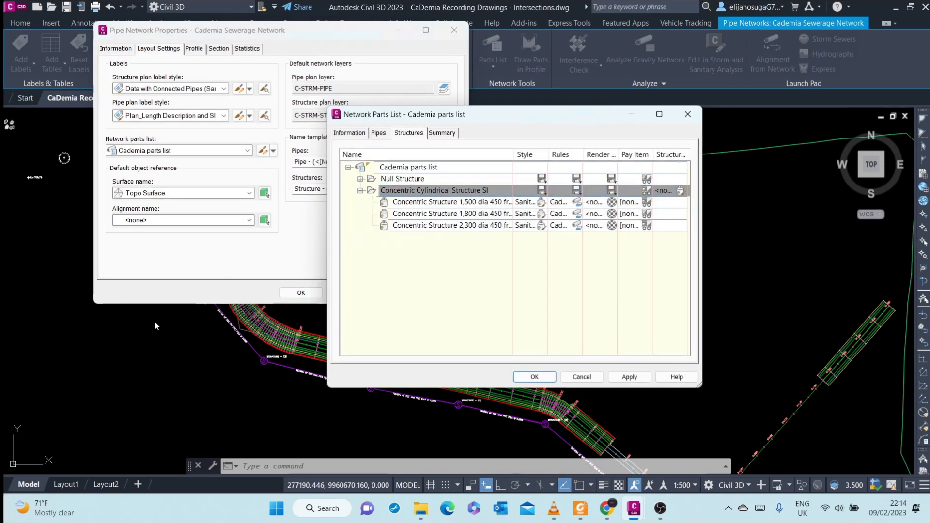
{"action": "left_click", "coordinate": [542, 192]}
{"action": "left_click", "coordinate": [699, 155]}
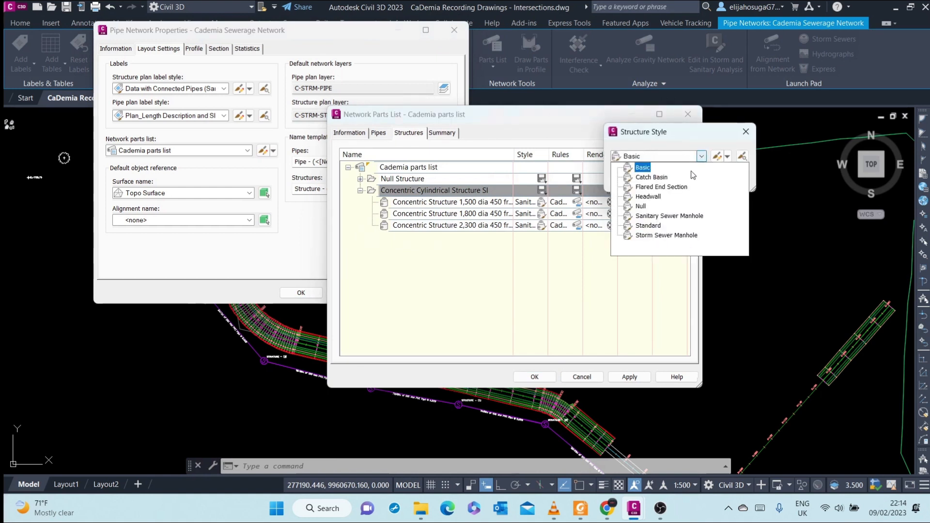
{"action": "left_click", "coordinate": [649, 226]}
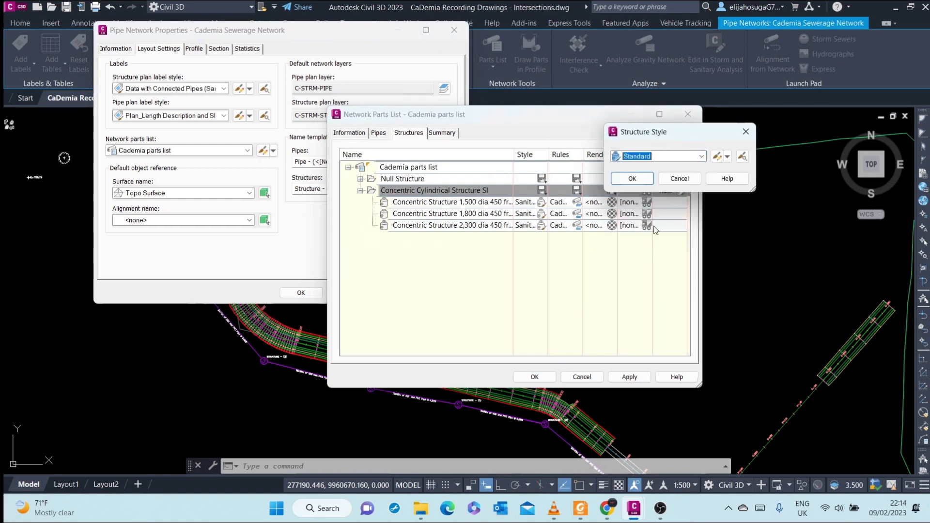
{"action": "left_click", "coordinate": [633, 179]}
Set the pipe style of the whole PVC Pipe SI family to Standard and save the parts list and network properties
{"action": "left_click", "coordinate": [378, 134]}
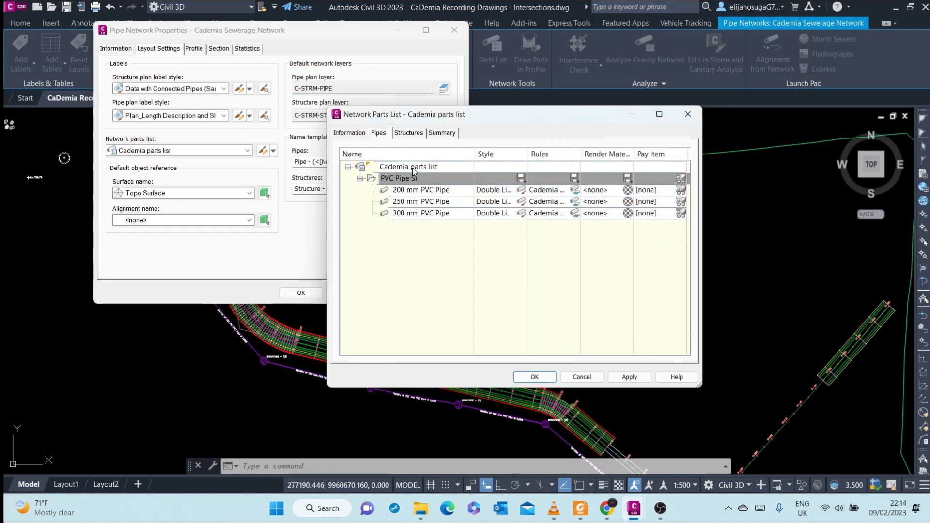
{"action": "left_click", "coordinate": [521, 179]}
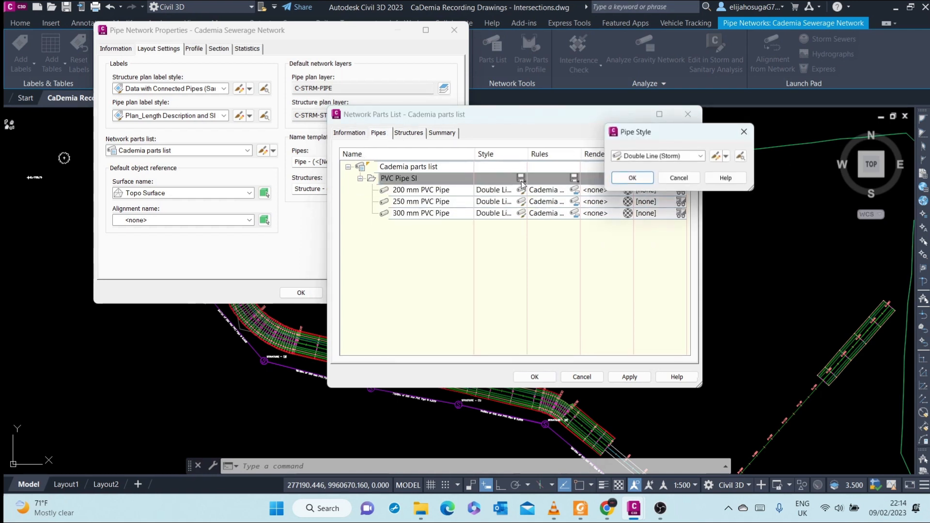
{"action": "left_click", "coordinate": [699, 156]}
{"action": "left_click", "coordinate": [662, 237]}
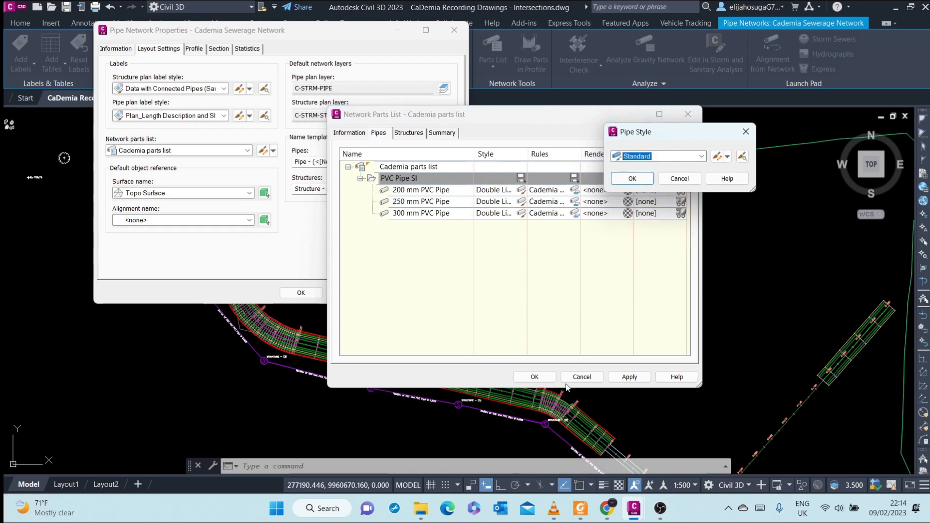
{"action": "left_click", "coordinate": [633, 178]}
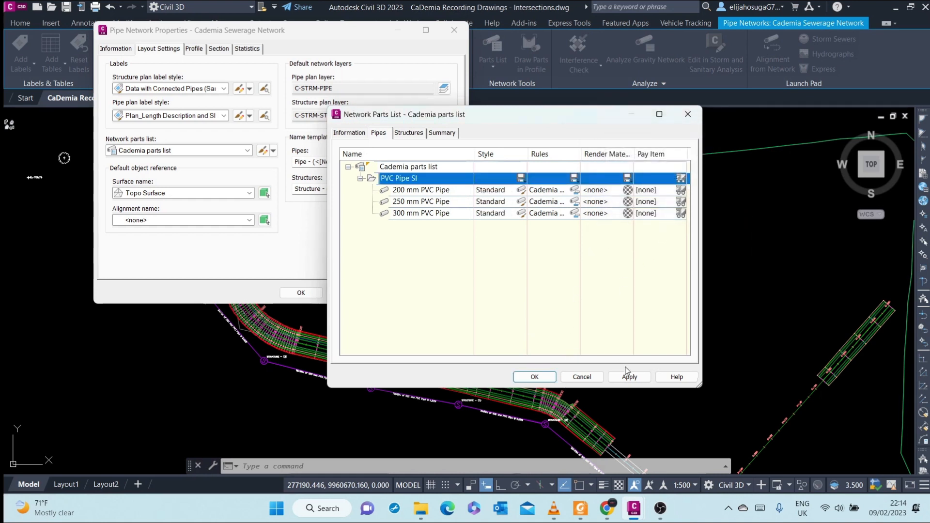
{"action": "left_click", "coordinate": [535, 377]}
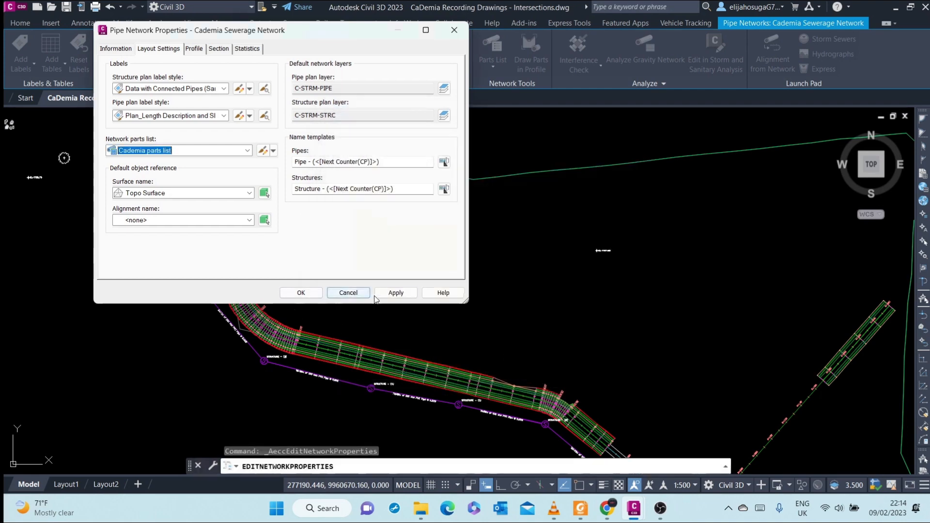
{"action": "left_click", "coordinate": [315, 294]}
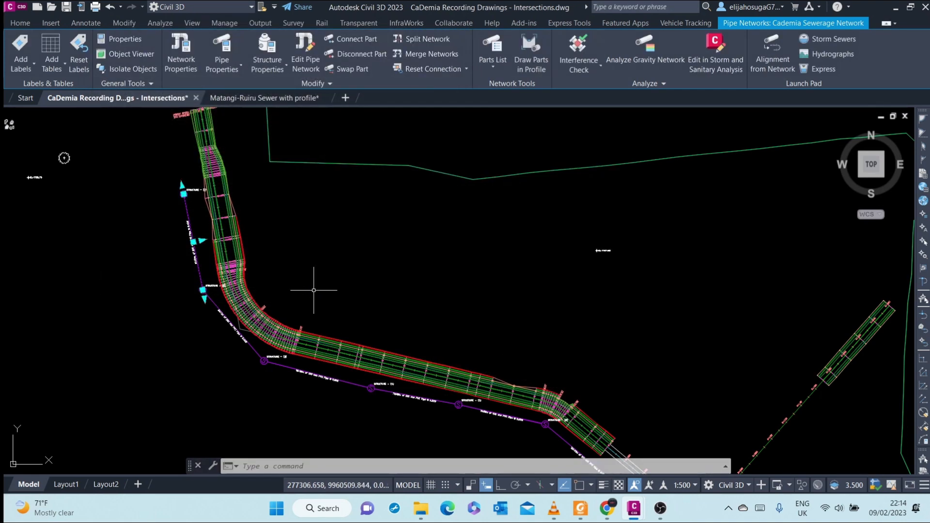
Regenerate the drawing and examine how the sewer network's pipes and structures display in plan
{"action": "scroll", "coordinate": [172, 188], "scroll_direction": "up", "scroll_amount": 5}
{"action": "scroll", "coordinate": [279, 307], "scroll_direction": "down", "scroll_amount": 4}
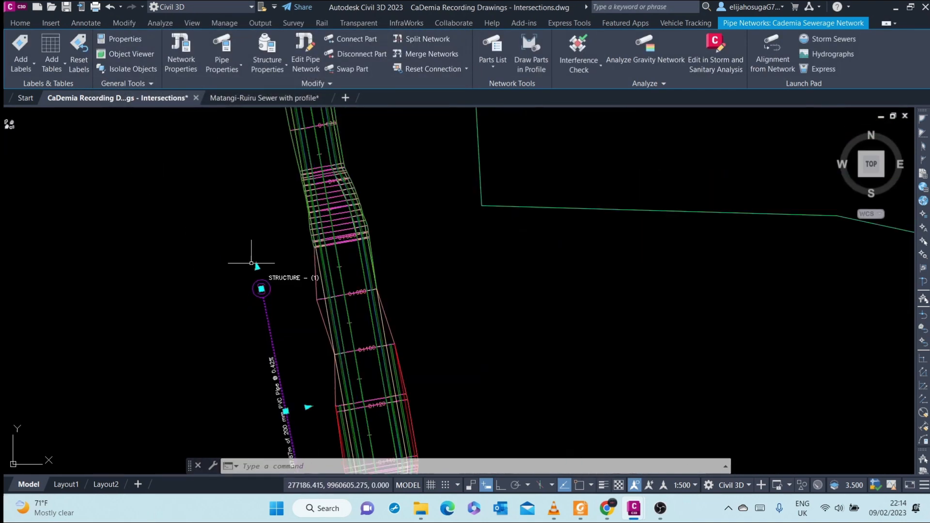
{"action": "scroll", "coordinate": [266, 285], "scroll_direction": "up", "scroll_amount": 6}
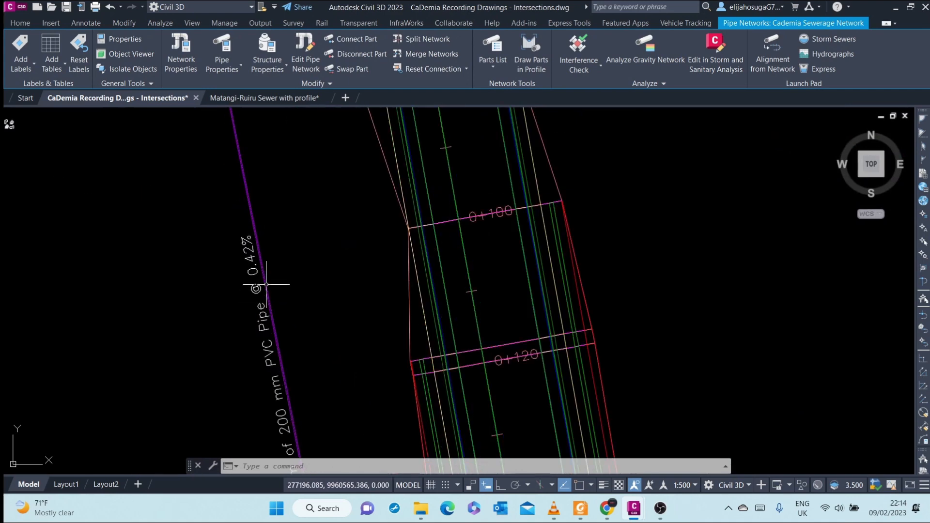
{"action": "key", "text": "Escape"}
{"action": "scroll", "coordinate": [239, 207], "scroll_direction": "down", "scroll_amount": 4}
{"action": "scroll", "coordinate": [253, 197], "scroll_direction": "up", "scroll_amount": 3}
{"action": "scroll", "coordinate": [254, 201], "scroll_direction": "down", "scroll_amount": 3}
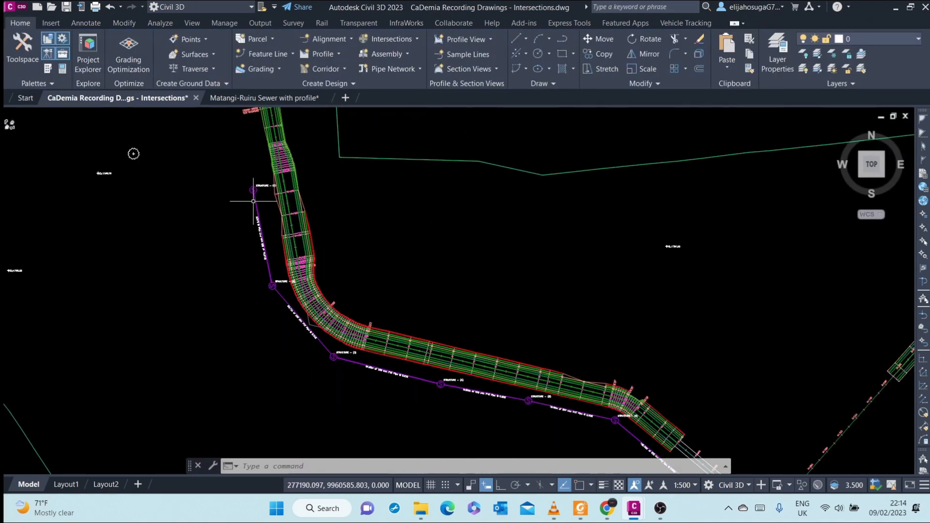
{"action": "scroll", "coordinate": [254, 201], "scroll_direction": "down", "scroll_amount": 3}
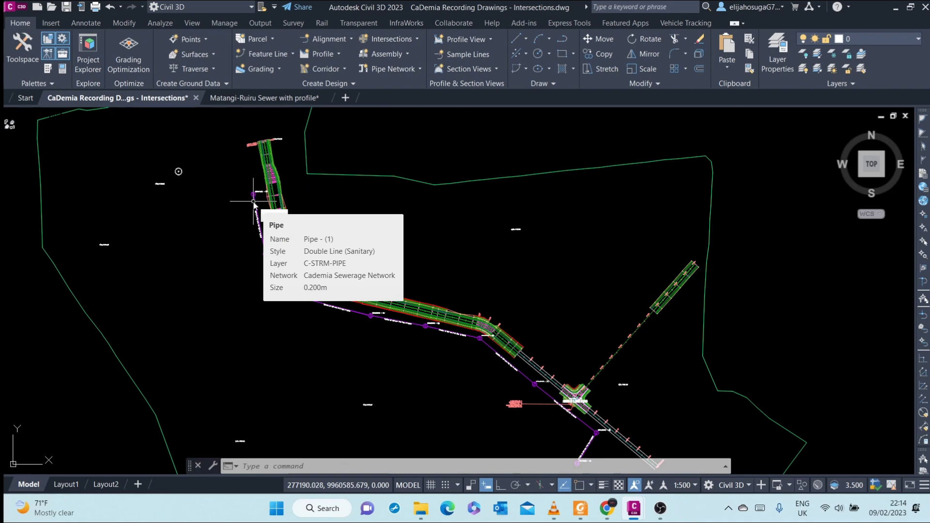
{"action": "type", "text": "reg"}
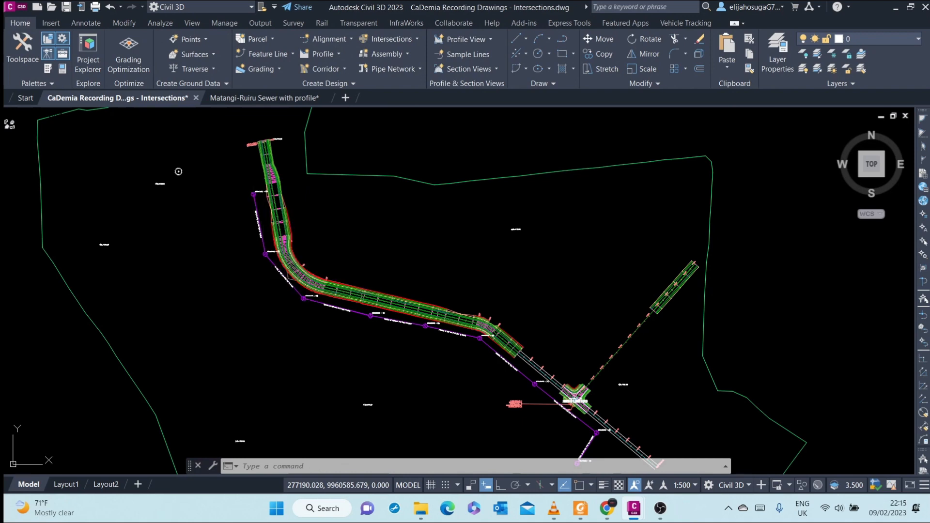
{"action": "scroll", "coordinate": [264, 203], "scroll_direction": "up", "scroll_amount": 3}
{"action": "scroll", "coordinate": [229, 186], "scroll_direction": "up", "scroll_amount": 3}
{"action": "scroll", "coordinate": [230, 186], "scroll_direction": "down", "scroll_amount": 4}
{"action": "scroll", "coordinate": [230, 186], "scroll_direction": "down", "scroll_amount": 4}
In the network's Cademia parts list, set the PVC Pipe SI family's pipe style to Single Line (Sanitary) and save the network properties
{"action": "scroll", "coordinate": [259, 207], "scroll_direction": "up", "scroll_amount": 6}
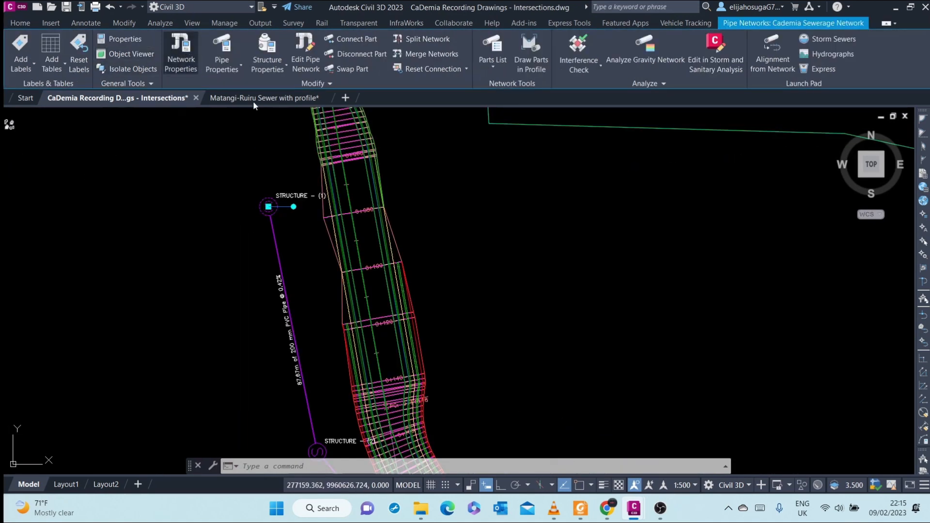
{"action": "left_click", "coordinate": [182, 53]}
{"action": "left_click", "coordinate": [263, 151]}
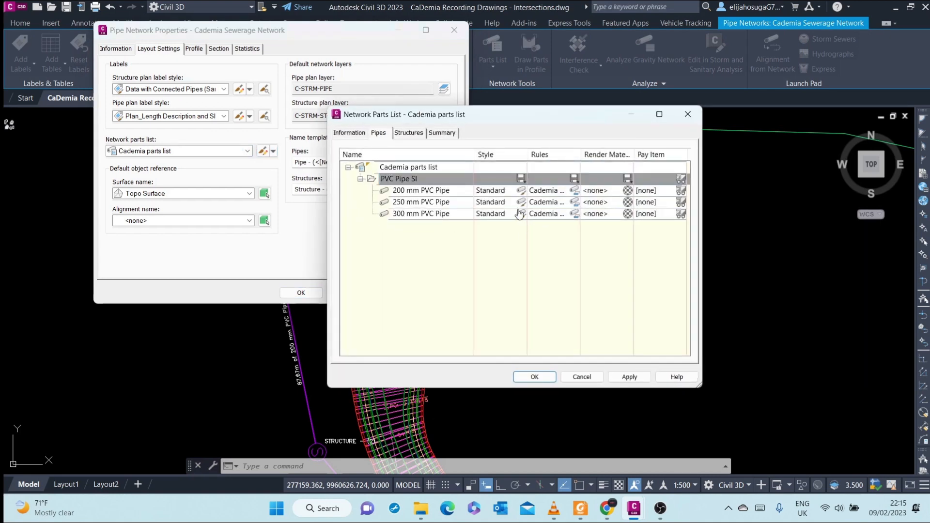
{"action": "left_click", "coordinate": [516, 182]}
{"action": "left_click", "coordinate": [520, 179]}
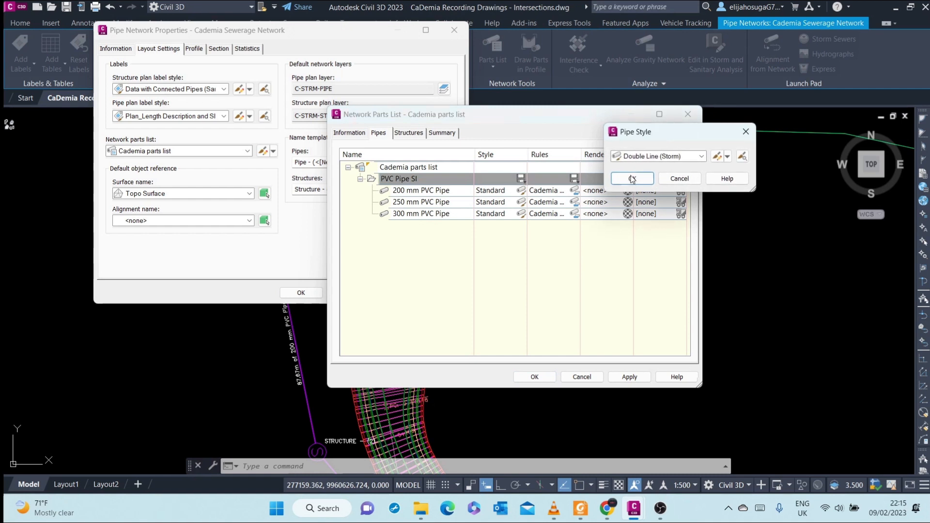
{"action": "left_click", "coordinate": [703, 156]}
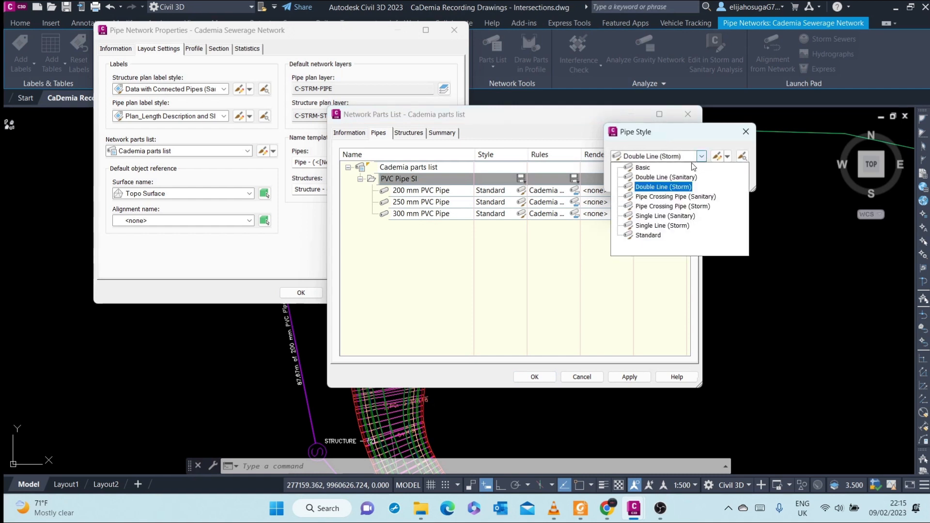
{"action": "left_click", "coordinate": [660, 216]}
{"action": "left_click", "coordinate": [635, 180]}
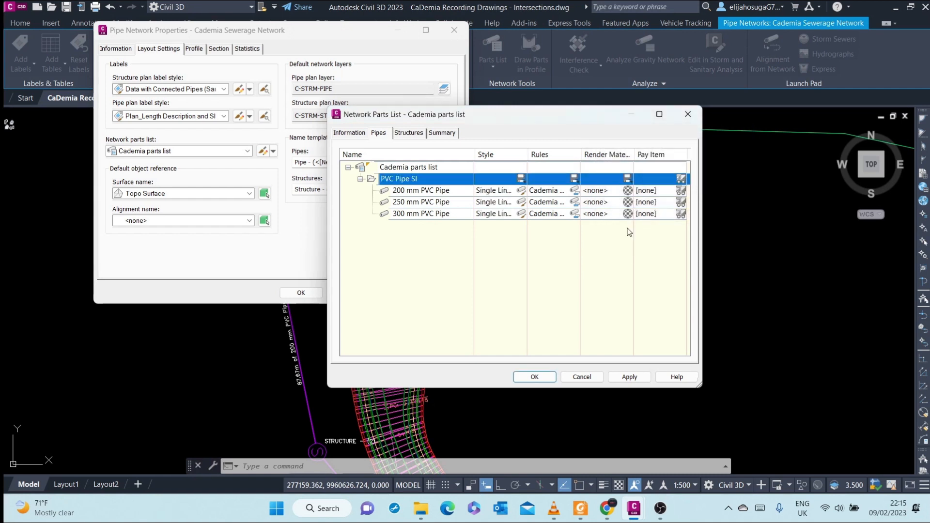
{"action": "left_click", "coordinate": [630, 377]}
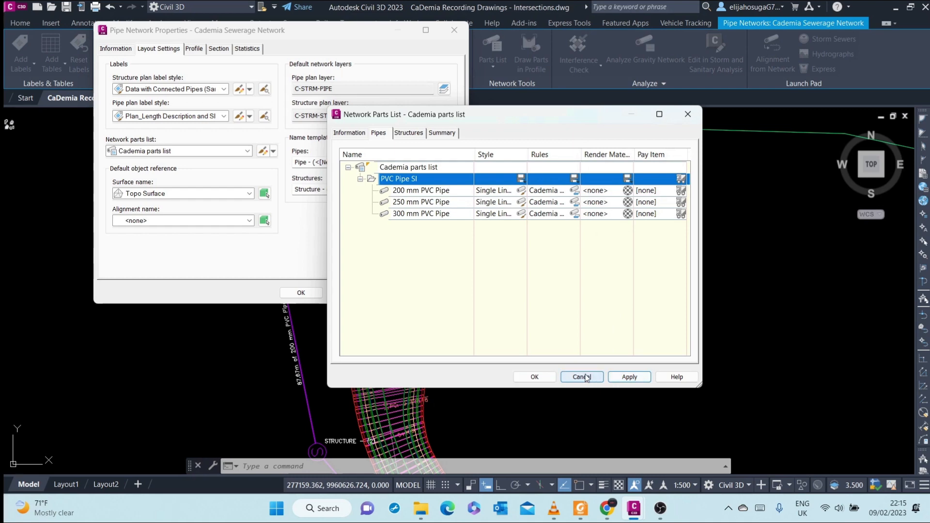
{"action": "left_click", "coordinate": [535, 377]}
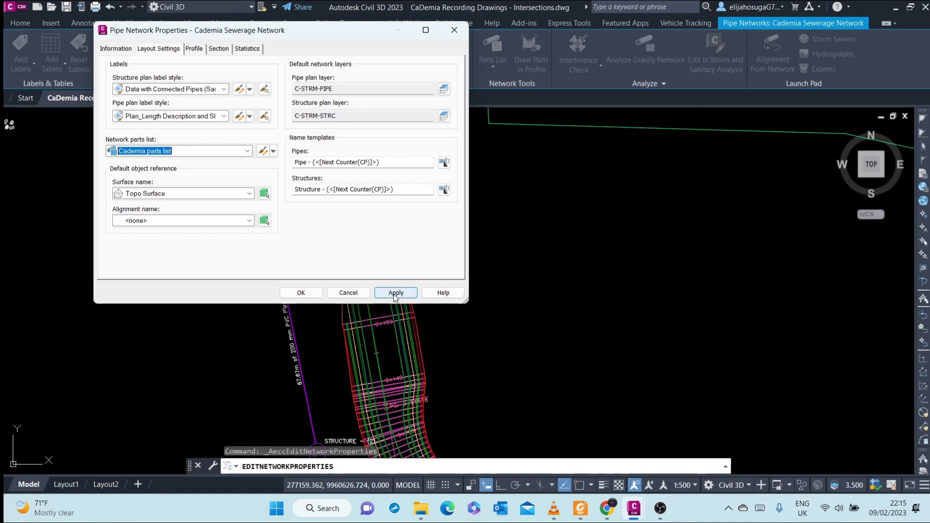
{"action": "left_click", "coordinate": [301, 293]}
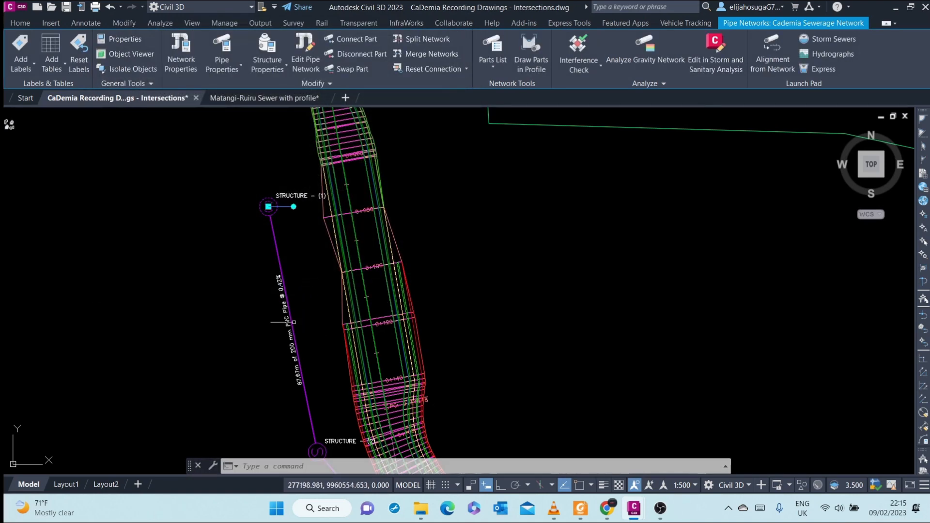
Change the object style of the pipe between Structure - (1) and Structure - (2) to Single Line (Sanitary) in its pipe properties
{"action": "scroll", "coordinate": [288, 320], "scroll_direction": "up", "scroll_amount": 2}
{"action": "scroll", "coordinate": [294, 317], "scroll_direction": "down", "scroll_amount": 6}
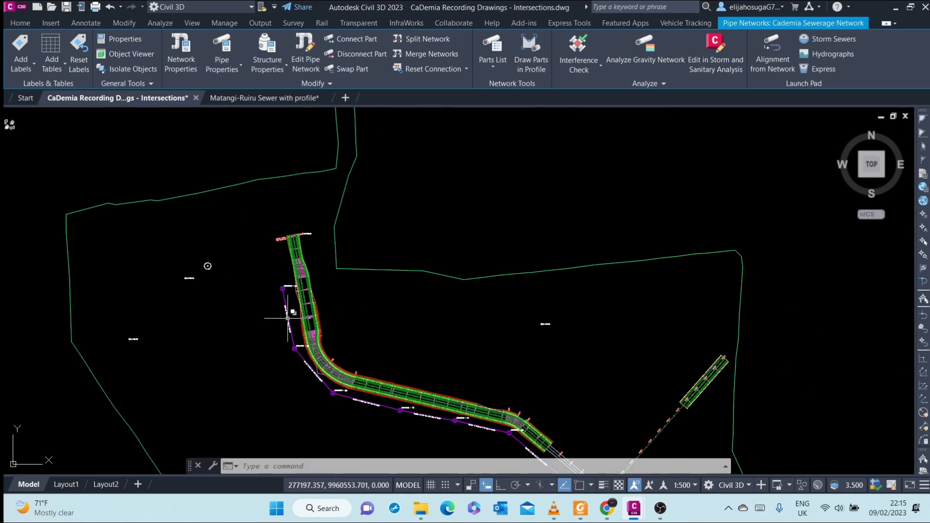
{"action": "key", "text": "Escape"}
{"action": "scroll", "coordinate": [288, 320], "scroll_direction": "up", "scroll_amount": 4}
{"action": "left_click", "coordinate": [285, 275]}
{"action": "left_click", "coordinate": [253, 239]}
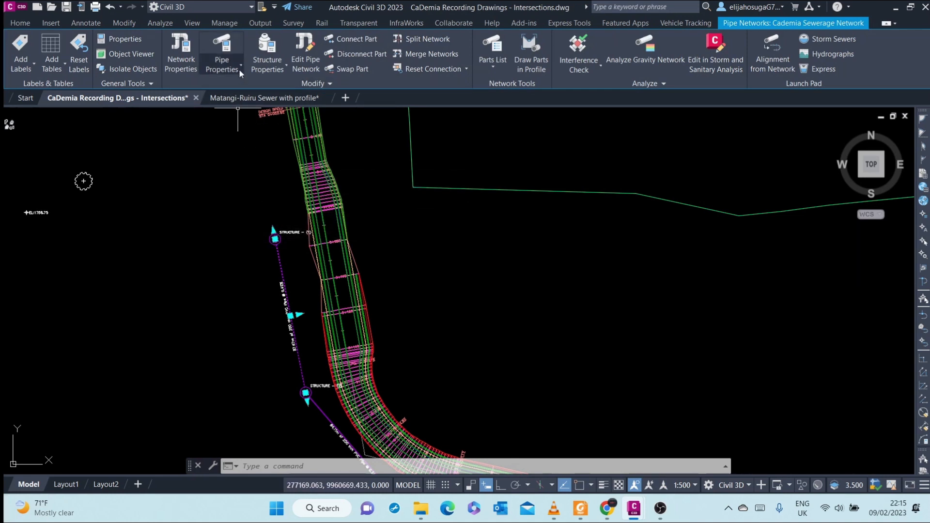
{"action": "left_click", "coordinate": [226, 71]}
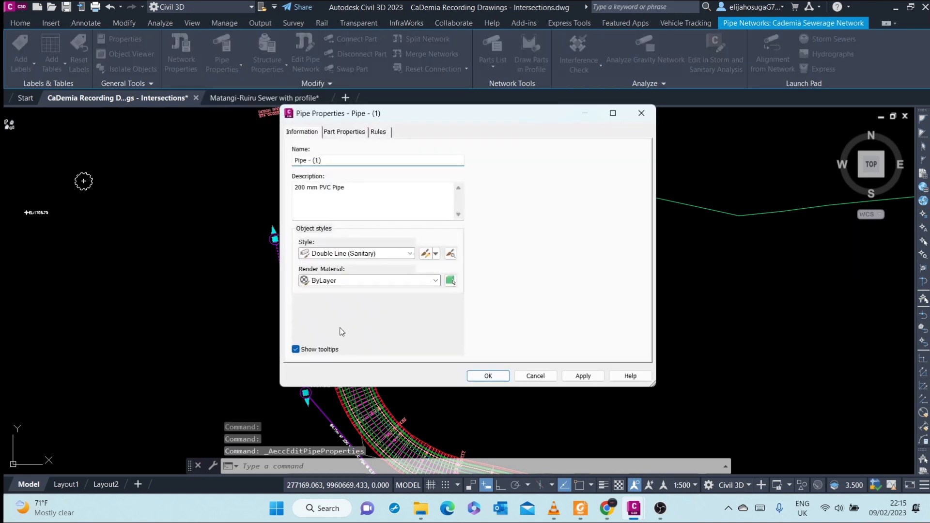
{"action": "left_click", "coordinate": [396, 256]}
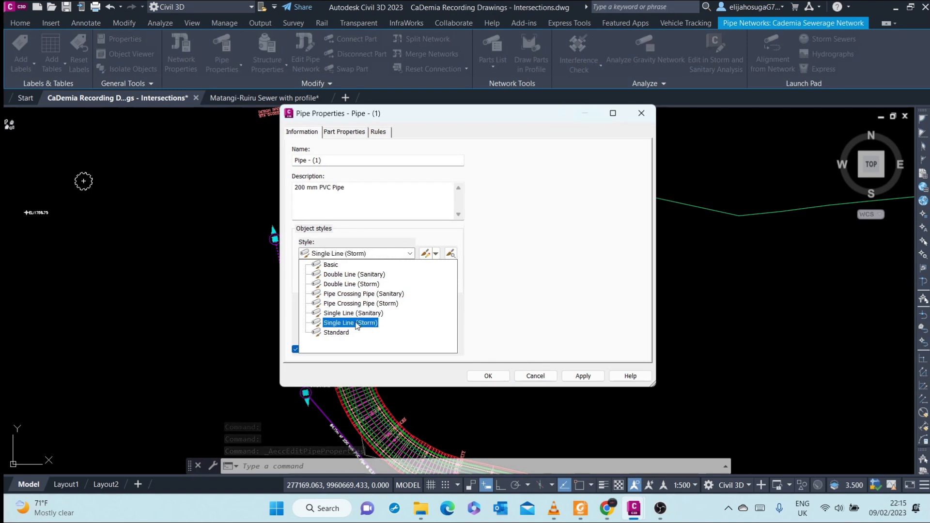
{"action": "left_click", "coordinate": [357, 314]}
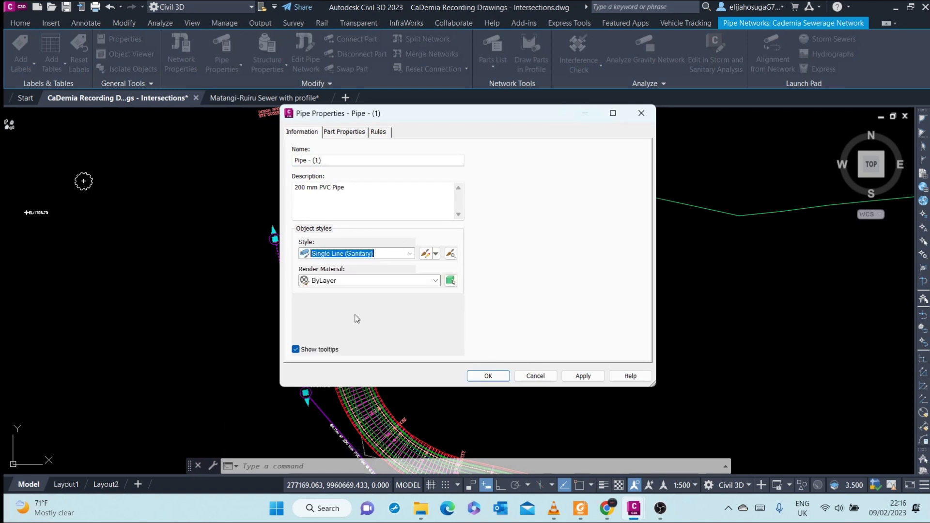
{"action": "left_click", "coordinate": [578, 378]}
{"action": "left_click", "coordinate": [488, 376]}
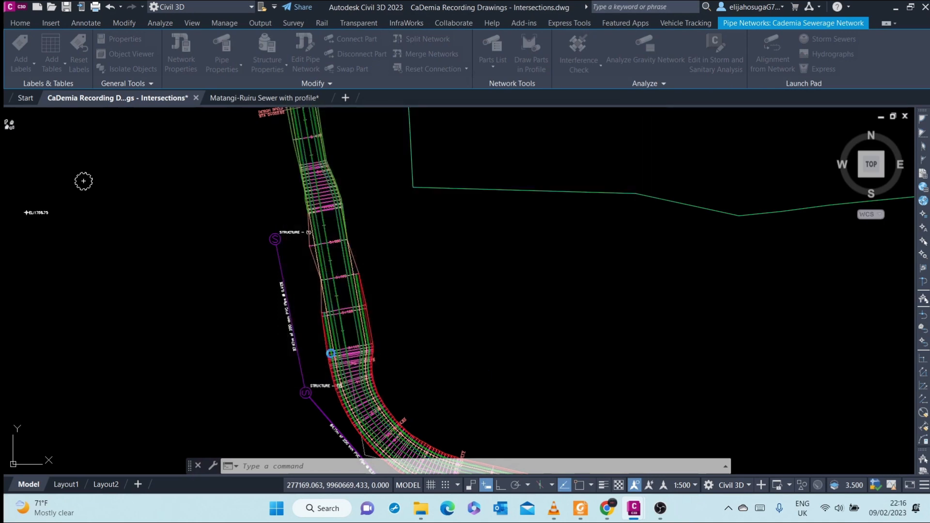
Compare the plan display of the pipe between Structure - (1) and Structure - (2) with the neighbouring pipes
{"action": "scroll", "coordinate": [302, 284], "scroll_direction": "up", "scroll_amount": 3}
{"action": "scroll", "coordinate": [296, 305], "scroll_direction": "down", "scroll_amount": 5}
{"action": "scroll", "coordinate": [290, 328], "scroll_direction": "up", "scroll_amount": 5}
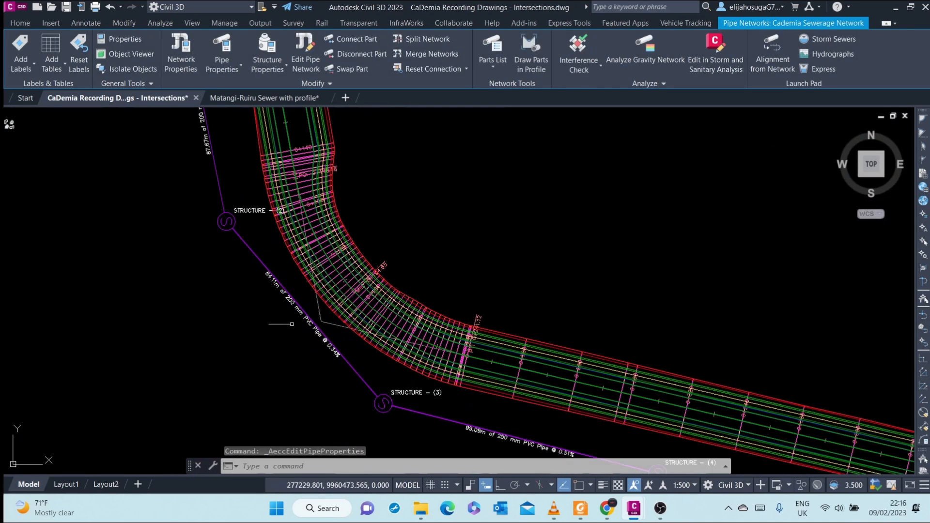
{"action": "scroll", "coordinate": [295, 290], "scroll_direction": "down", "scroll_amount": 5}
{"action": "scroll", "coordinate": [258, 231], "scroll_direction": "up", "scroll_amount": 3}
{"action": "scroll", "coordinate": [259, 233], "scroll_direction": "up", "scroll_amount": 4}
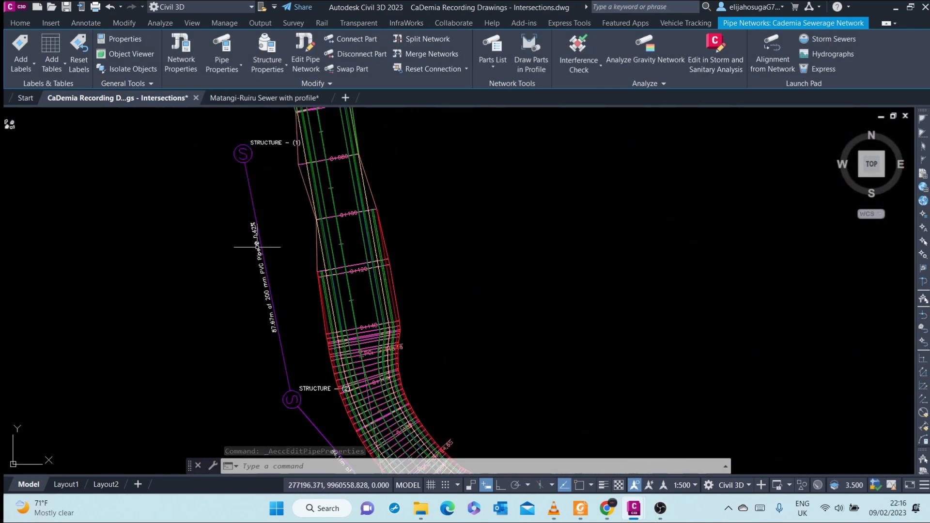
{"action": "scroll", "coordinate": [281, 259], "scroll_direction": "down", "scroll_amount": 6}
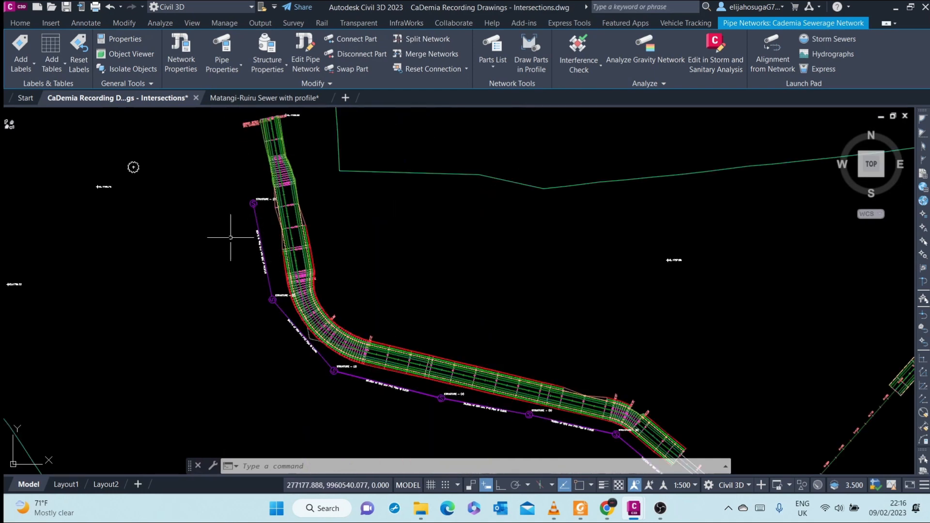
Change the object style of Structure - (1) to Standard in its structure properties and inspect its symbol in plan
{"action": "scroll", "coordinate": [251, 210], "scroll_direction": "up", "scroll_amount": 4}
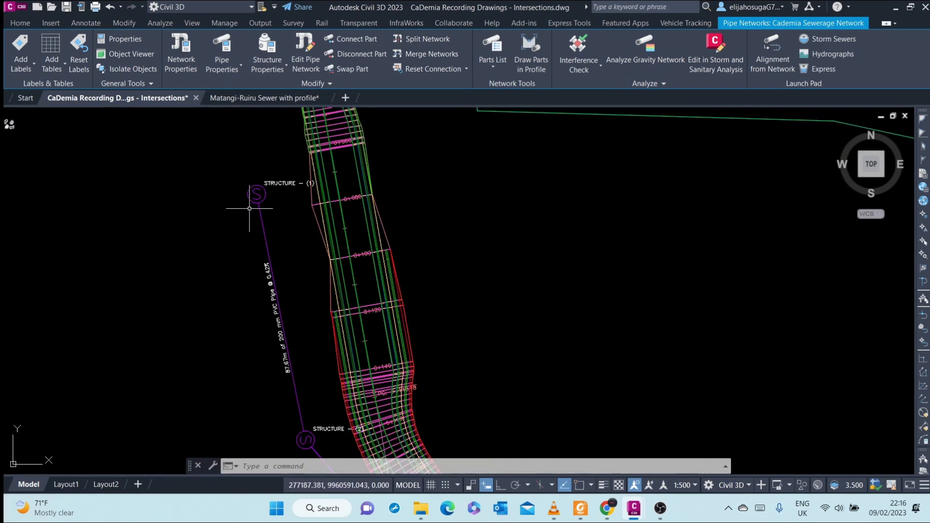
{"action": "left_click", "coordinate": [249, 199]}
{"action": "left_click", "coordinate": [261, 68]}
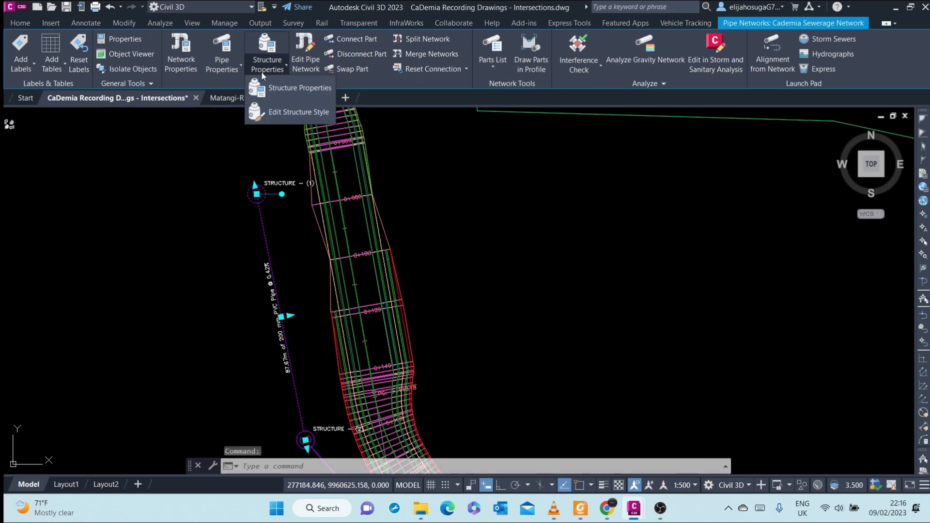
{"action": "left_click", "coordinate": [279, 99]}
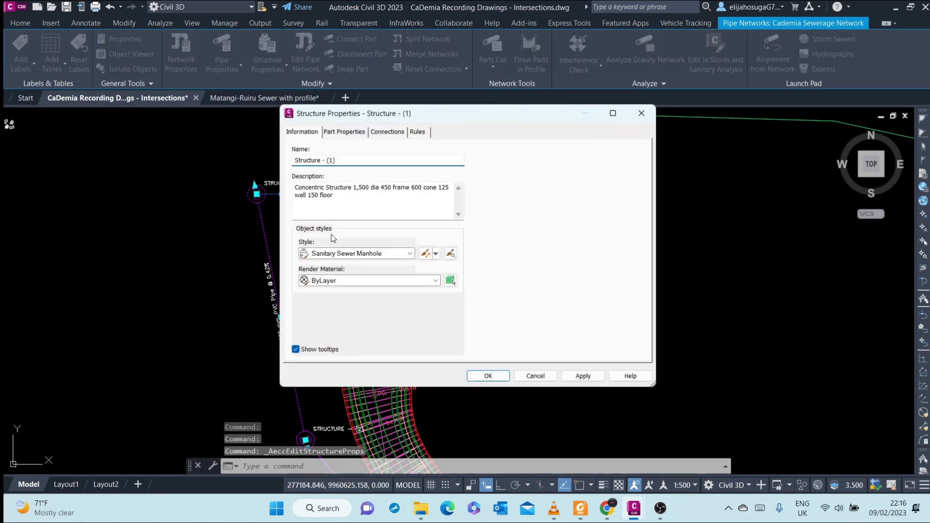
{"action": "left_click", "coordinate": [361, 253]}
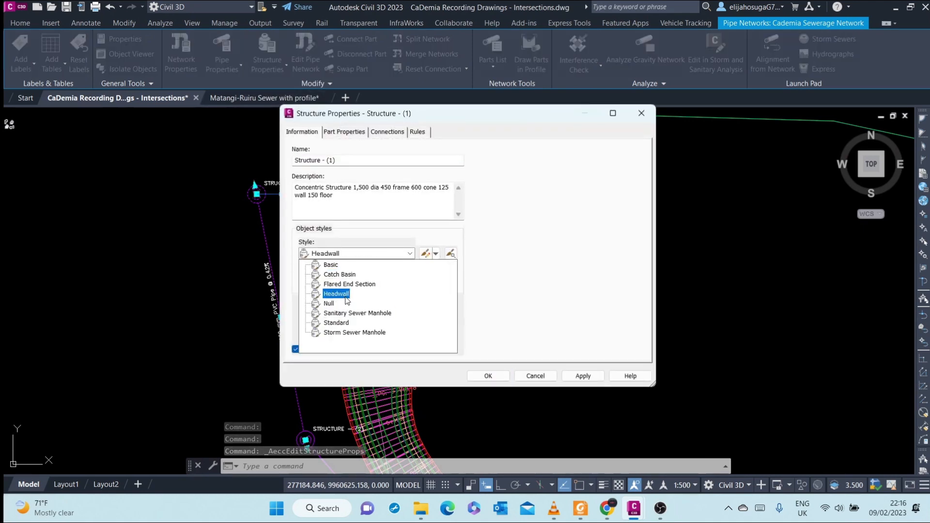
{"action": "left_click", "coordinate": [337, 323]}
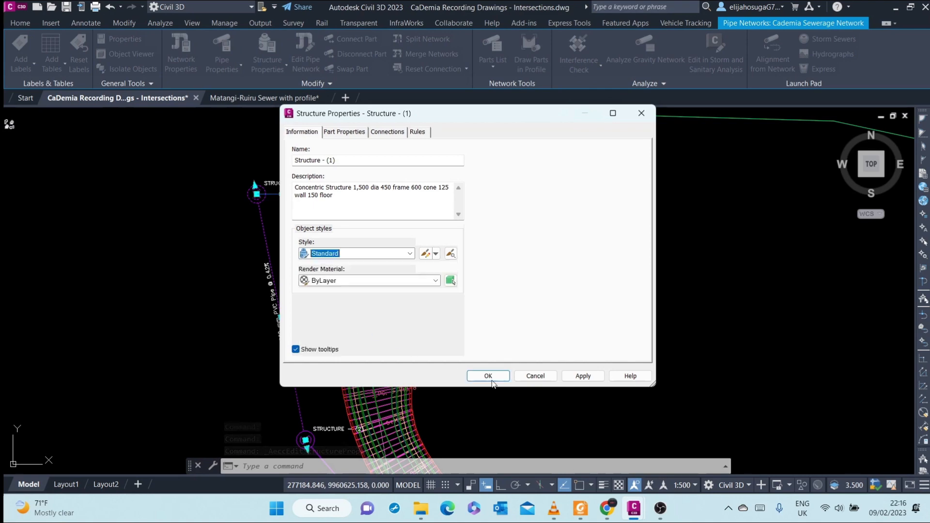
{"action": "left_click", "coordinate": [581, 376]}
{"action": "left_click", "coordinate": [535, 376]}
{"action": "scroll", "coordinate": [289, 184], "scroll_direction": "up", "scroll_amount": 8}
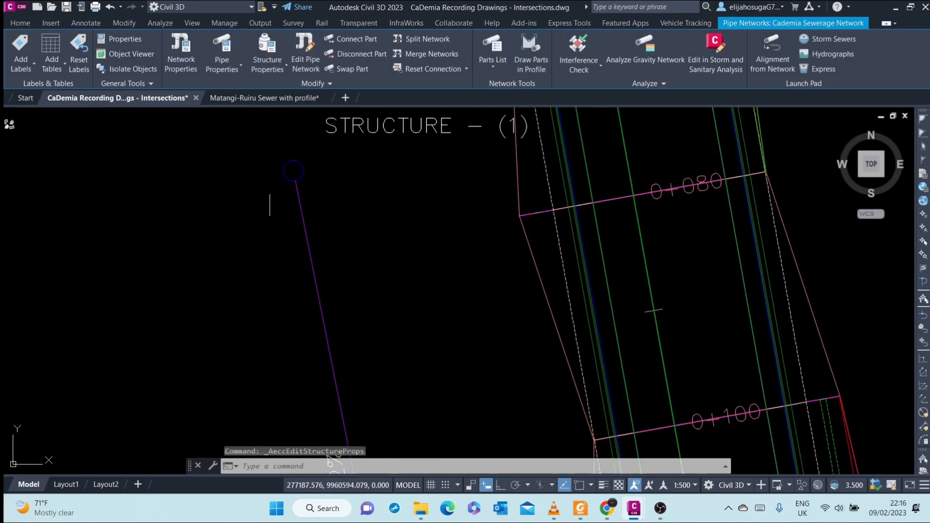
{"action": "scroll", "coordinate": [293, 191], "scroll_direction": "down", "scroll_amount": 6}
{"action": "scroll", "coordinate": [279, 203], "scroll_direction": "up", "scroll_amount": 3}
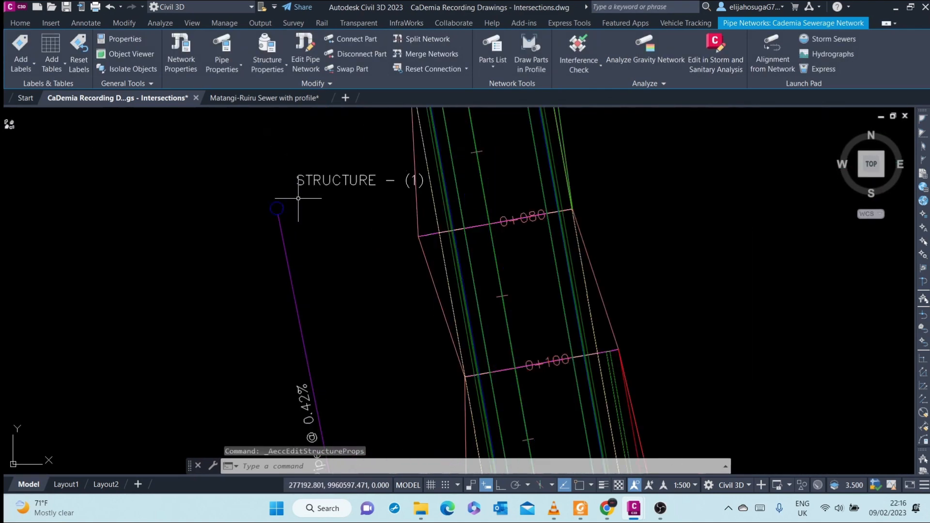
Set the object style of Structure - (1) to Sanitary Sewer Manhole in its structure properties
{"action": "left_click", "coordinate": [276, 205]}
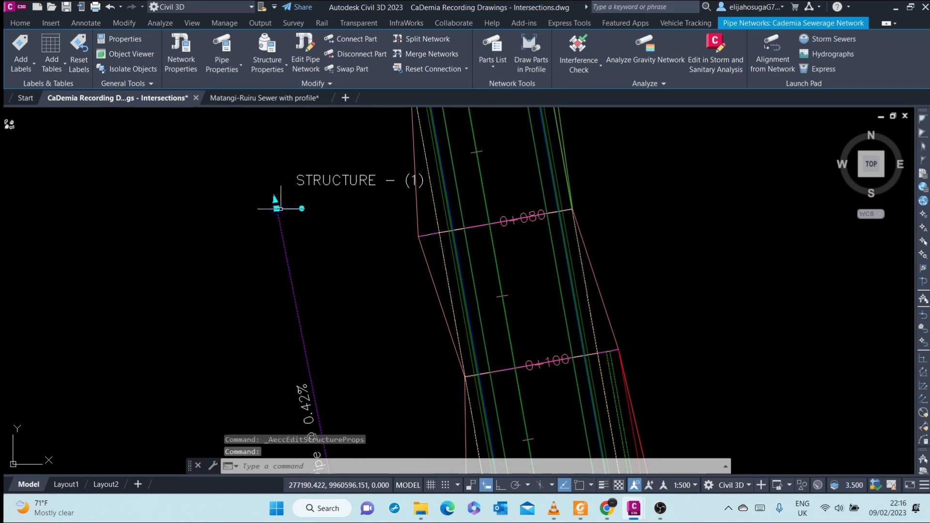
{"action": "left_click", "coordinate": [272, 58]}
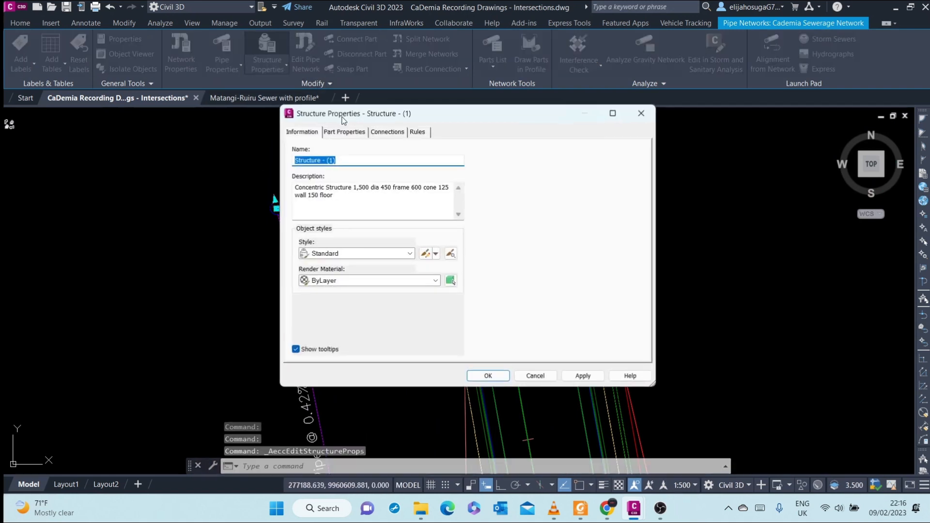
{"action": "left_click", "coordinate": [409, 254]}
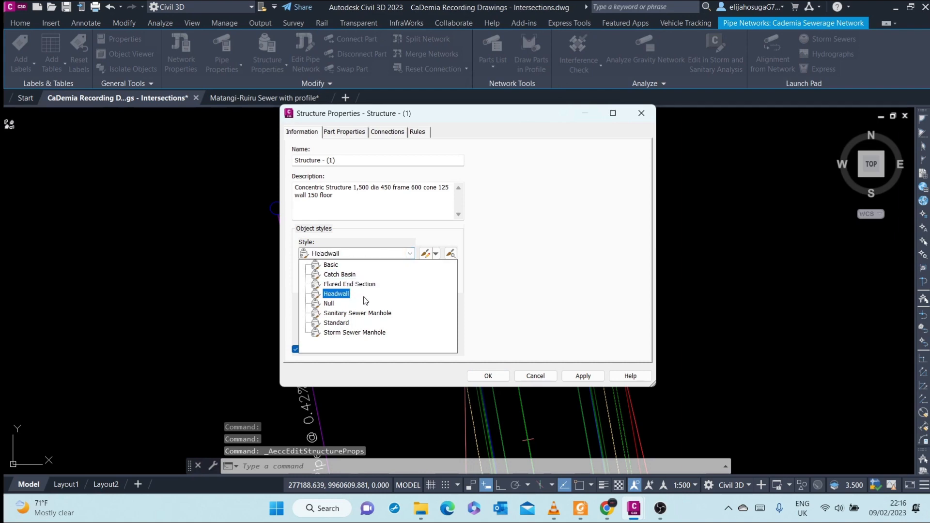
{"action": "left_click", "coordinate": [347, 313]}
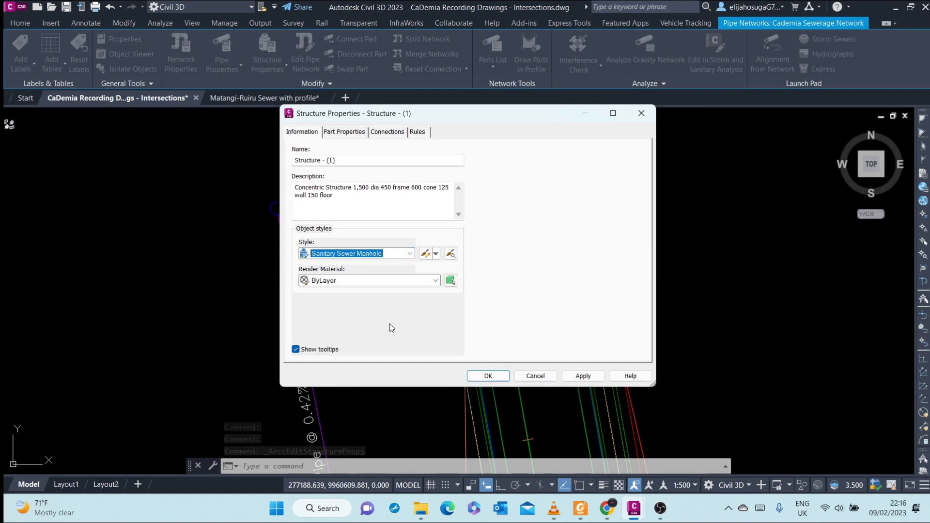
{"action": "left_click", "coordinate": [583, 376]}
{"action": "left_click", "coordinate": [506, 377]}
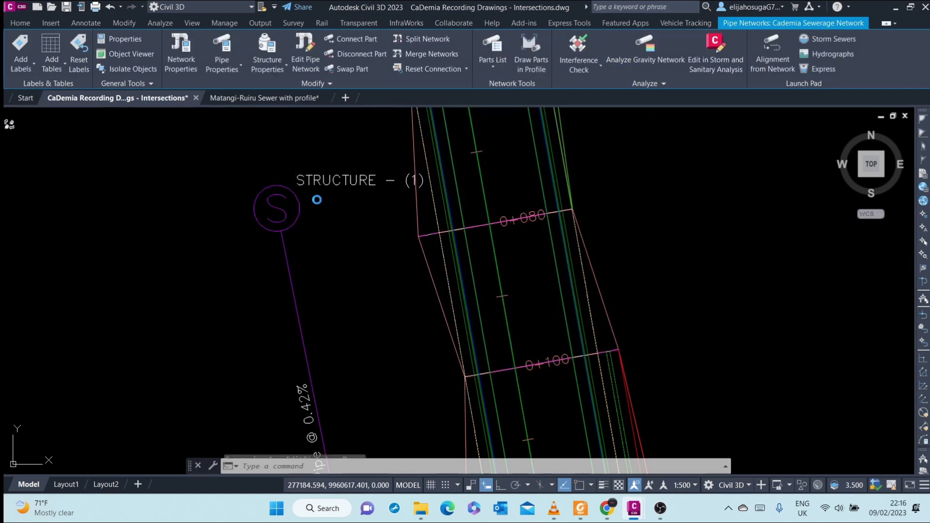
{"action": "scroll", "coordinate": [361, 262], "scroll_direction": "down", "scroll_amount": 6}
{"action": "scroll", "coordinate": [361, 262], "scroll_direction": "up", "scroll_amount": 4}
{"action": "scroll", "coordinate": [313, 200], "scroll_direction": "down", "scroll_amount": 7}
{"action": "scroll", "coordinate": [320, 203], "scroll_direction": "up", "scroll_amount": 10}
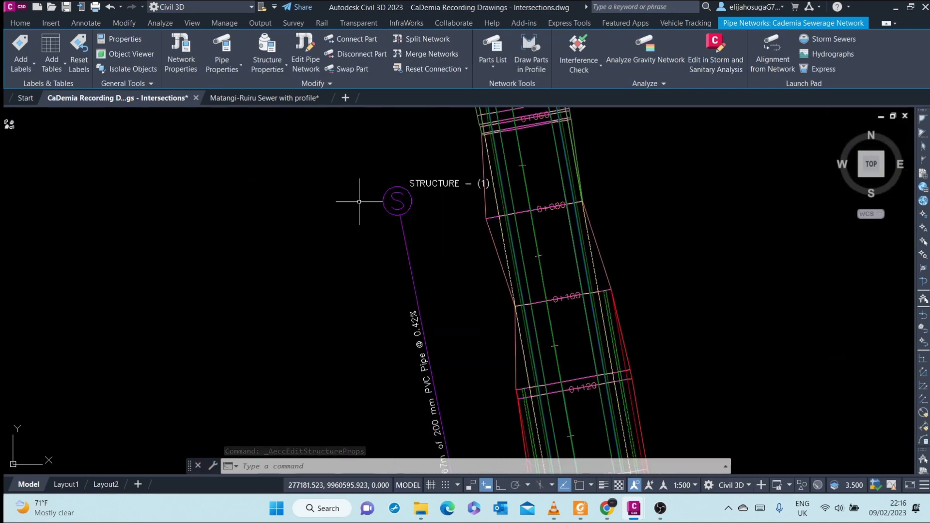
Review the plan label styles and parts list in the Cademia Sewerage Network's layout settings
{"action": "left_click", "coordinate": [425, 185]}
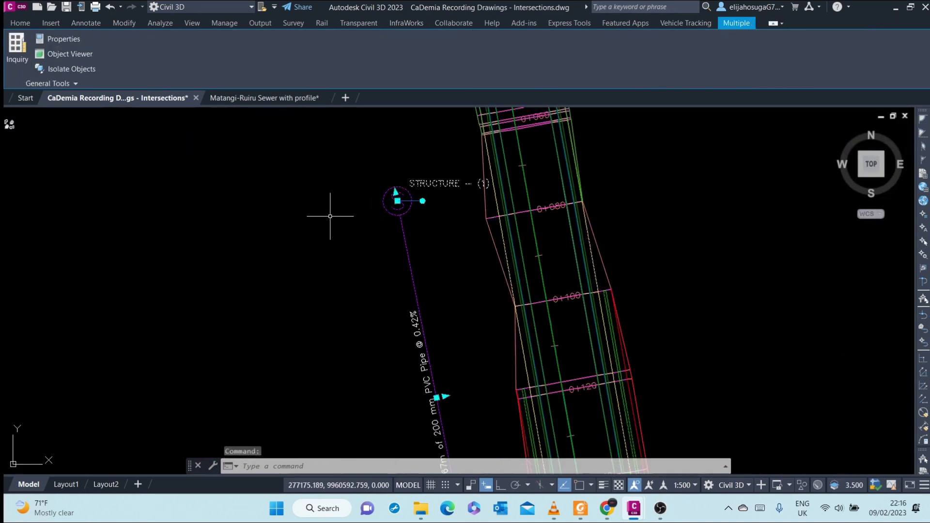
{"action": "key", "text": "Escape"}
{"action": "left_click", "coordinate": [391, 202]}
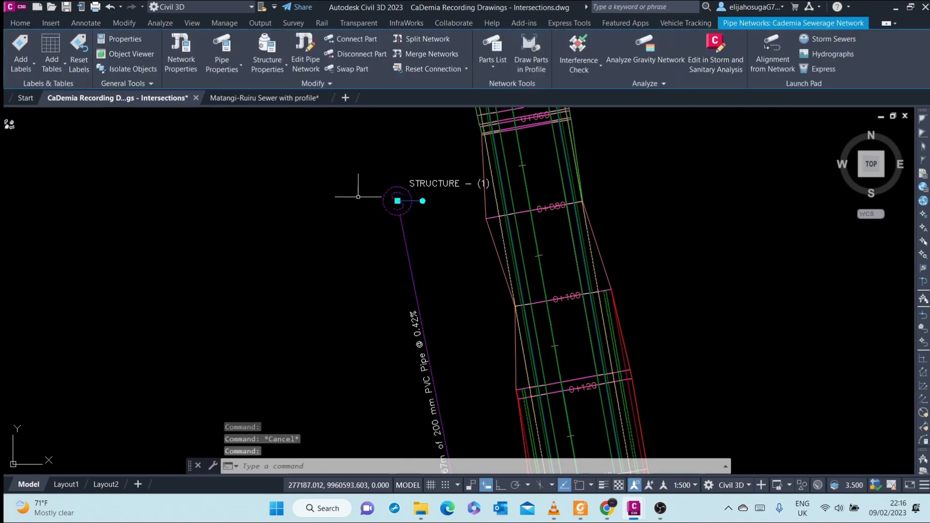
{"action": "left_click", "coordinate": [194, 49]}
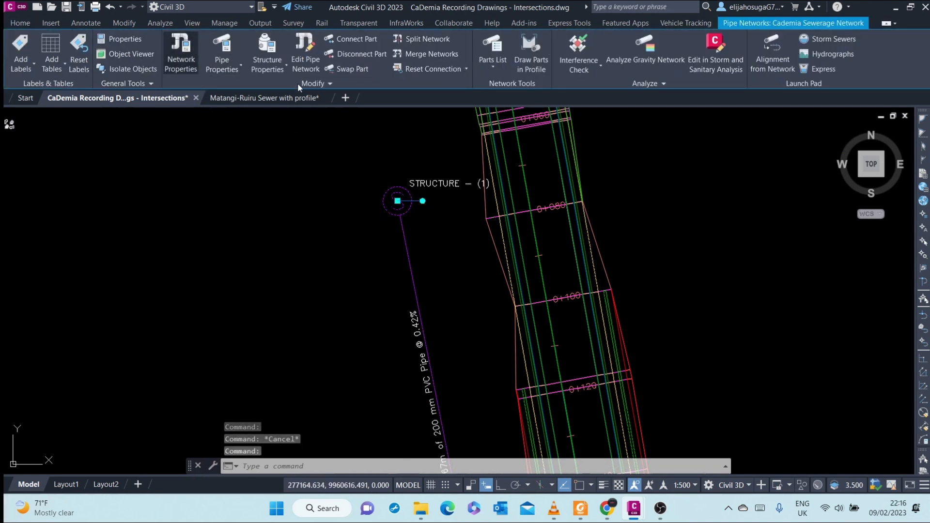
{"action": "left_click", "coordinate": [178, 90]}
{"action": "left_click", "coordinate": [179, 90]}
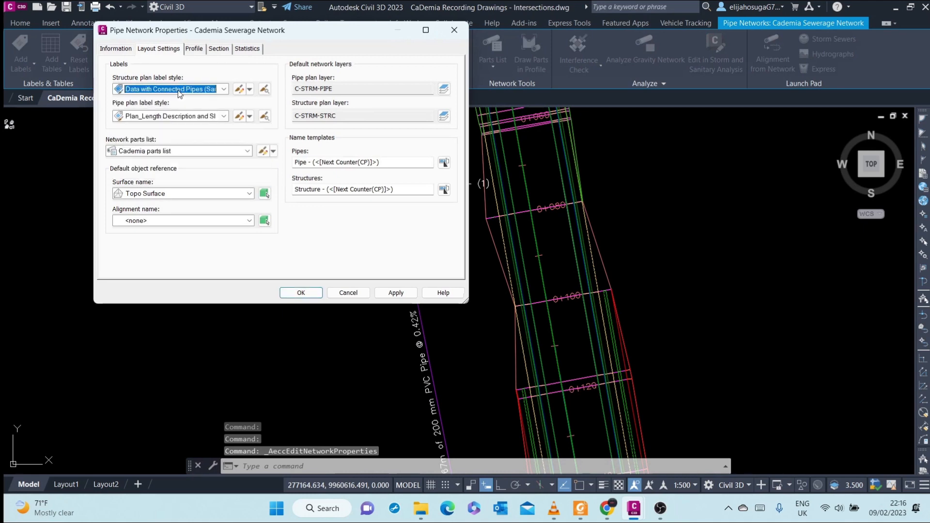
{"action": "left_click", "coordinate": [396, 292]}
{"action": "left_click", "coordinate": [300, 293]}
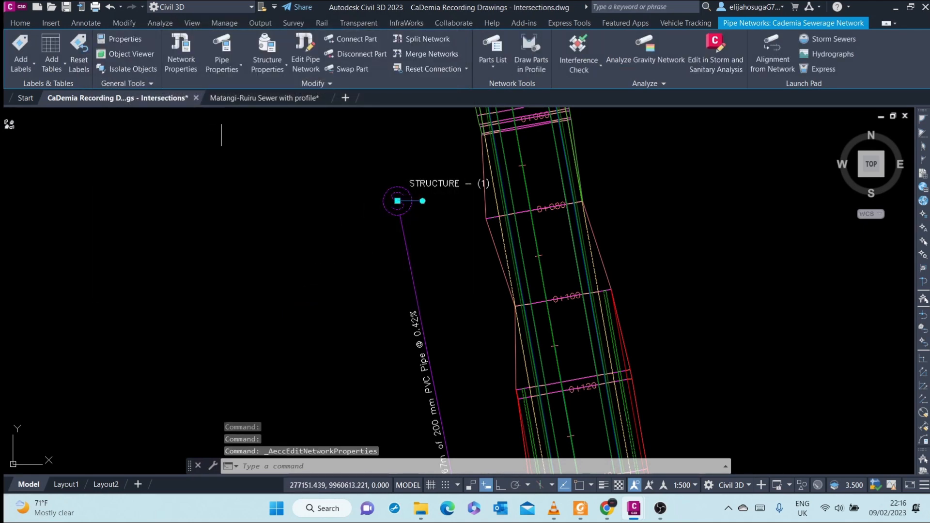
Examine the general information, part properties and connected pipes of Structure - (1) in its structure properties, leaving them unedited
{"action": "scroll", "coordinate": [253, 159], "scroll_direction": "down", "scroll_amount": 10}
{"action": "scroll", "coordinate": [335, 218], "scroll_direction": "up", "scroll_amount": 12}
{"action": "scroll", "coordinate": [340, 313], "scroll_direction": "down", "scroll_amount": 7}
{"action": "scroll", "coordinate": [341, 313], "scroll_direction": "down", "scroll_amount": 5}
{"action": "scroll", "coordinate": [239, 214], "scroll_direction": "up", "scroll_amount": 3}
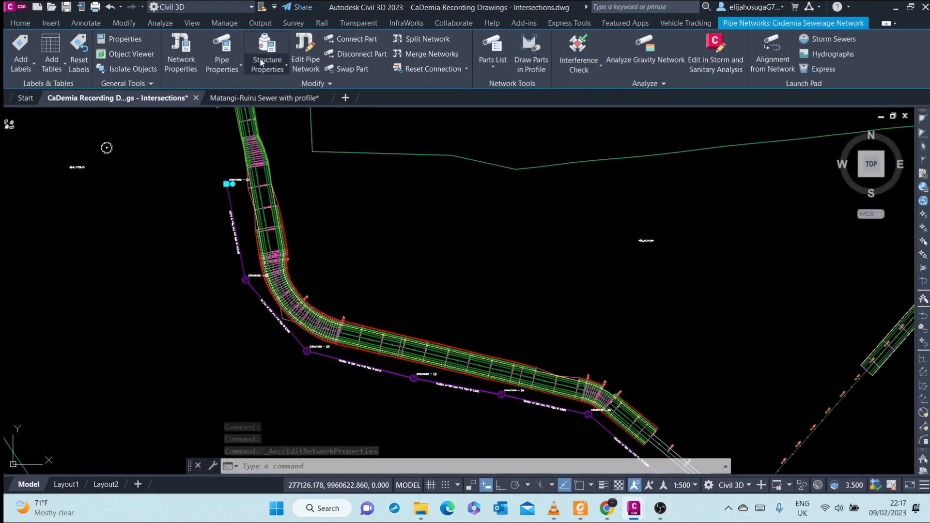
{"action": "left_click", "coordinate": [261, 62]}
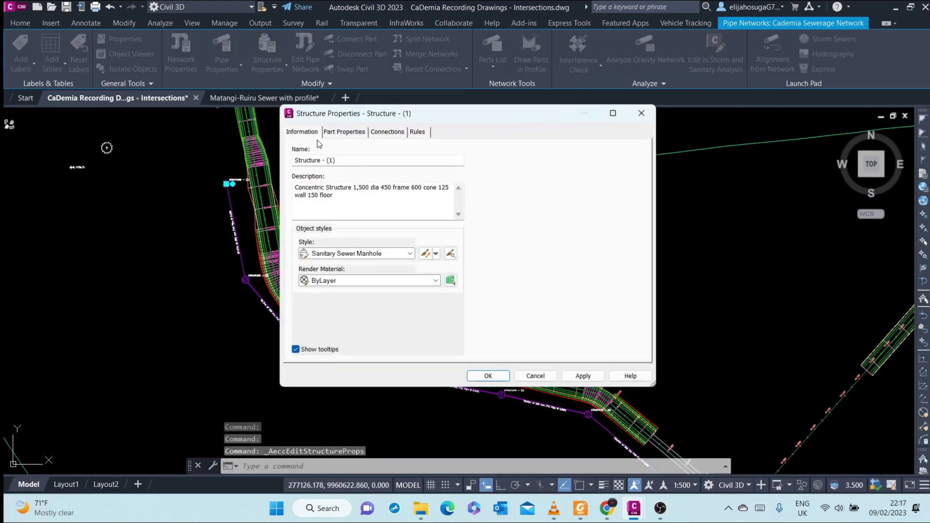
{"action": "left_click", "coordinate": [344, 132]}
{"action": "left_click", "coordinate": [387, 132]}
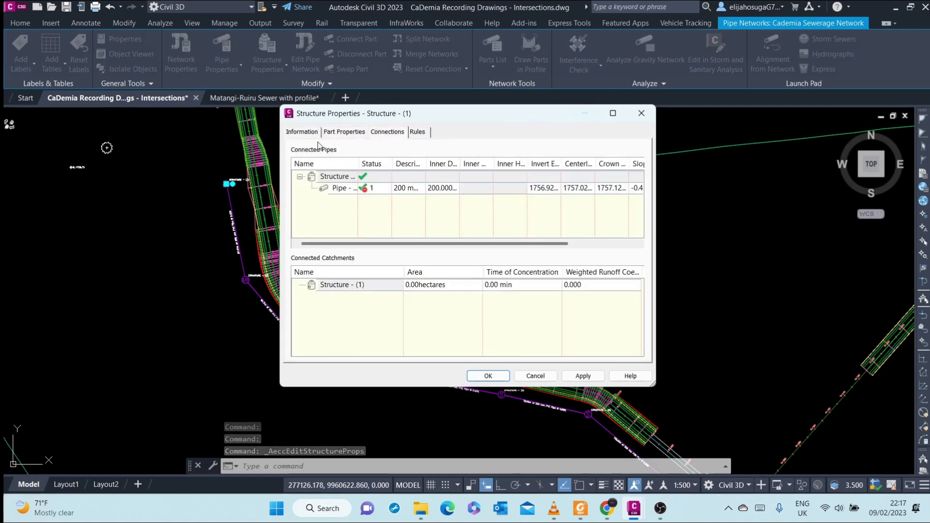
{"action": "left_click", "coordinate": [315, 132]}
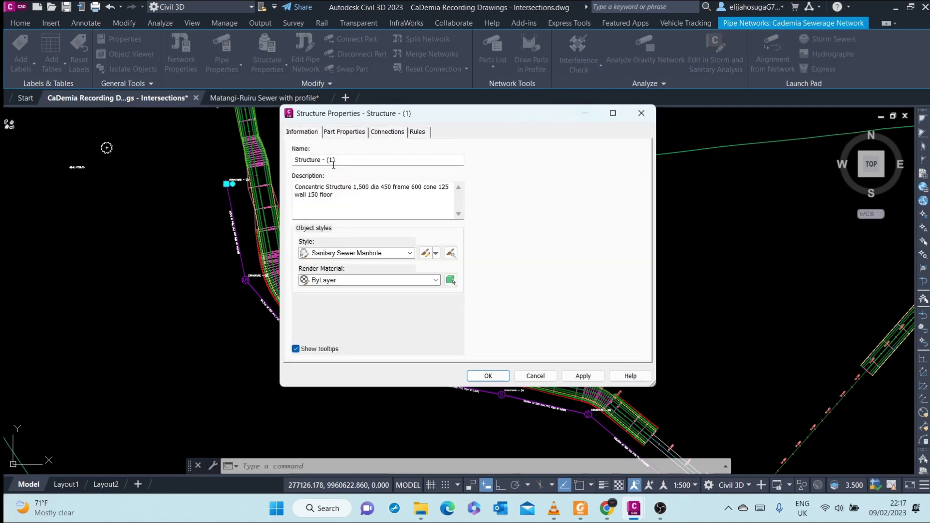
{"action": "left_click", "coordinate": [333, 134]}
{"action": "left_click", "coordinate": [391, 133]}
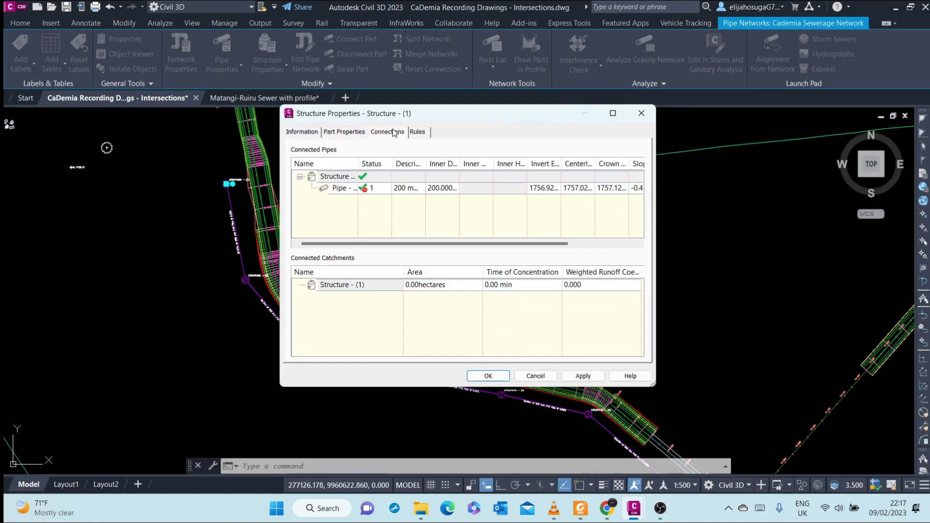
{"action": "left_click", "coordinate": [368, 189]}
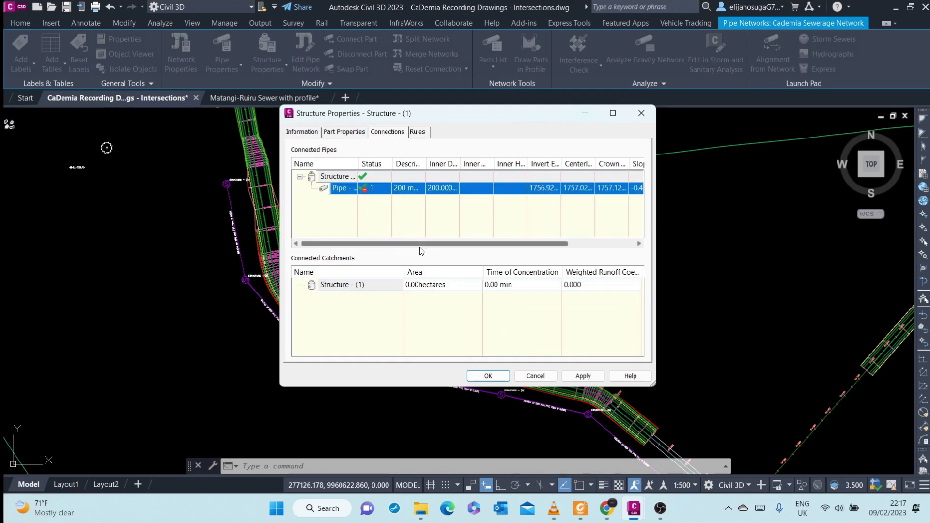
{"action": "mouse_move", "coordinate": [420, 244]}
{"action": "left_mouse_down"}
{"action": "mouse_move", "coordinate": [494, 244]}
{"action": "mouse_move", "coordinate": [418, 242]}
{"action": "left_mouse_up"}
{"action": "left_click", "coordinate": [640, 113]}
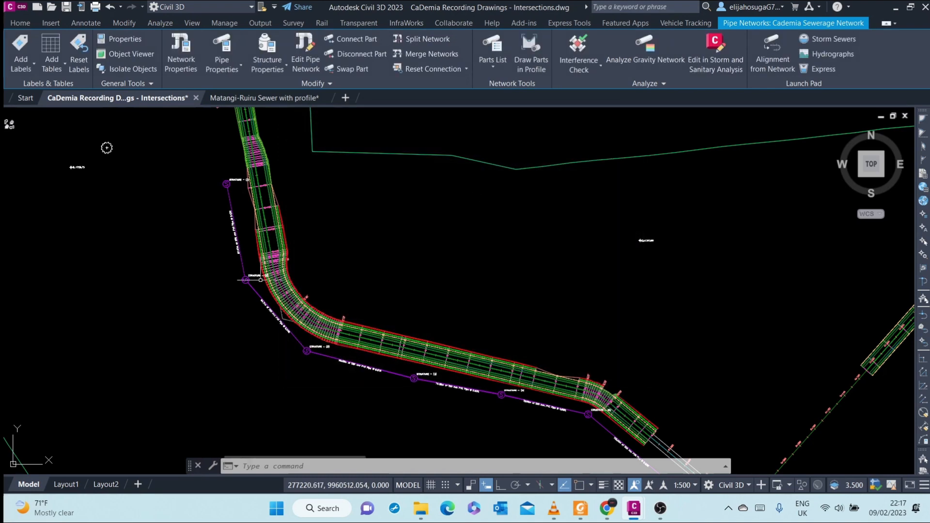
Find the RD-11 profile view and inspect the sewer pipes and structures drawn in it
{"action": "scroll", "coordinate": [248, 231], "scroll_direction": "down", "scroll_amount": 5}
{"action": "scroll", "coordinate": [248, 233], "scroll_direction": "up", "scroll_amount": 3}
{"action": "scroll", "coordinate": [379, 307], "scroll_direction": "down", "scroll_amount": 5}
{"action": "scroll", "coordinate": [361, 243], "scroll_direction": "up", "scroll_amount": 4}
{"action": "scroll", "coordinate": [389, 196], "scroll_direction": "up", "scroll_amount": 3}
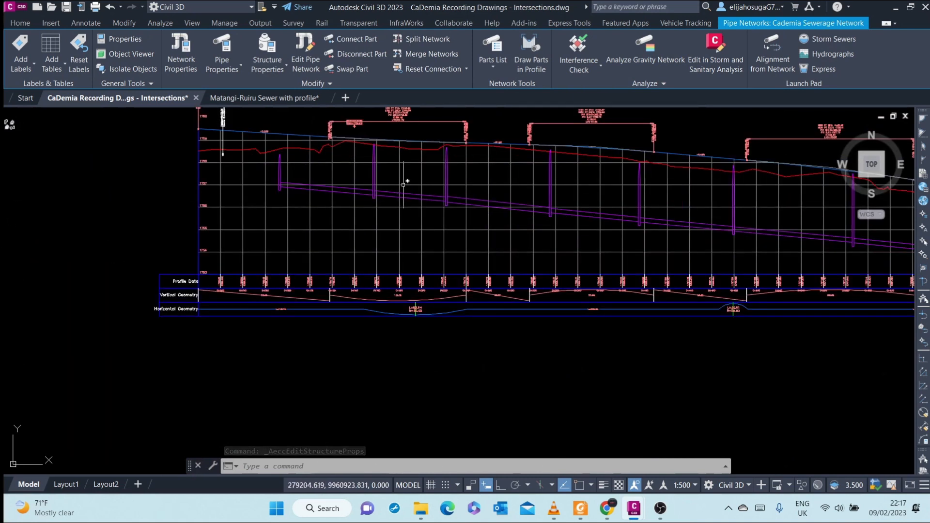
{"action": "left_click", "coordinate": [404, 184]}
{"action": "right_click", "coordinate": [404, 186]}
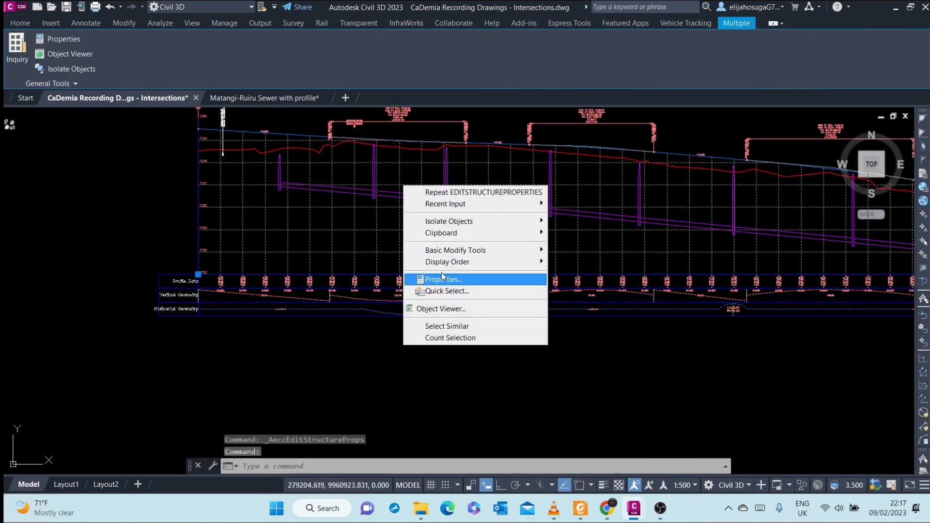
{"action": "left_click", "coordinate": [308, 225]}
{"action": "key", "text": "Escape"}
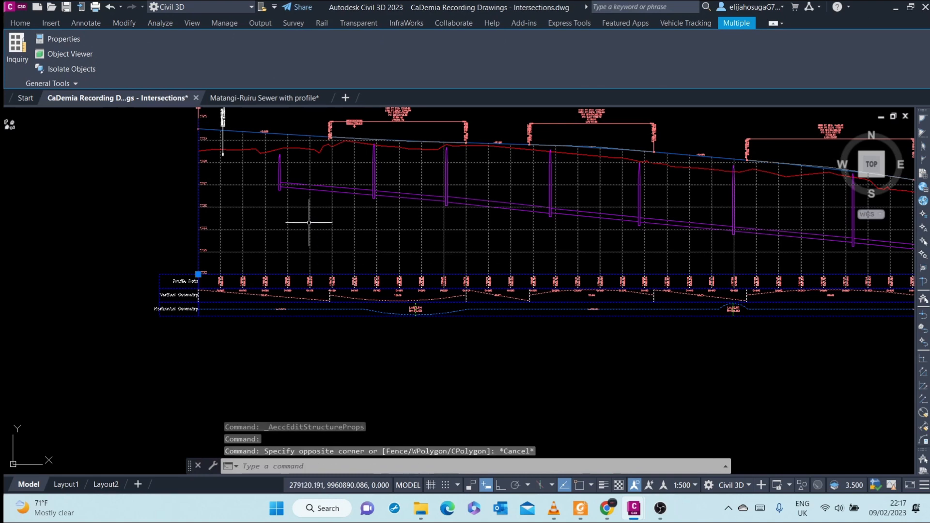
{"action": "key", "text": "Escape"}
Review the draw settings, styles and style overrides of the network's pipes and structures in the RD-11 profile view properties
{"action": "left_click", "coordinate": [302, 207]}
{"action": "right_click", "coordinate": [302, 208]}
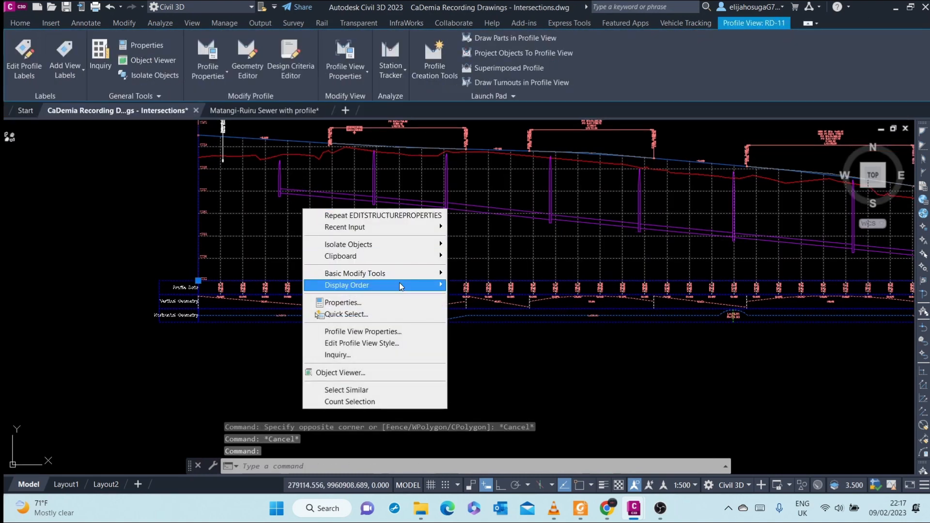
{"action": "left_click", "coordinate": [383, 332]}
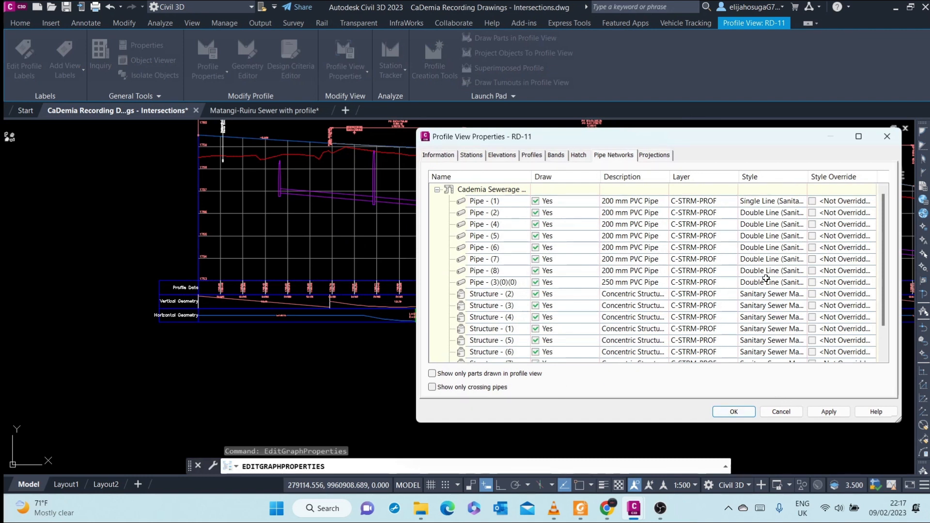
{"action": "left_click_drag", "start_coordinate": [752, 144], "coordinate": [585, 144]}
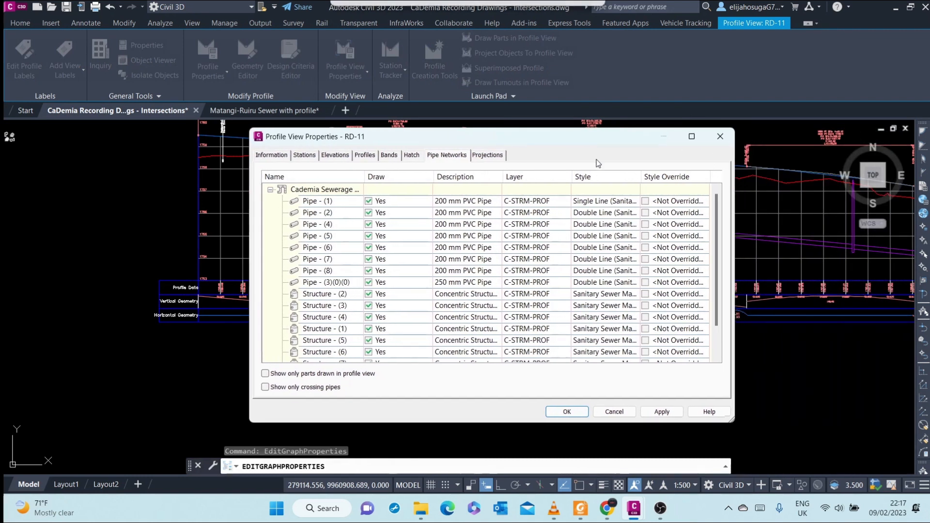
{"action": "scroll", "coordinate": [362, 276], "scroll_direction": "down", "scroll_amount": 1}
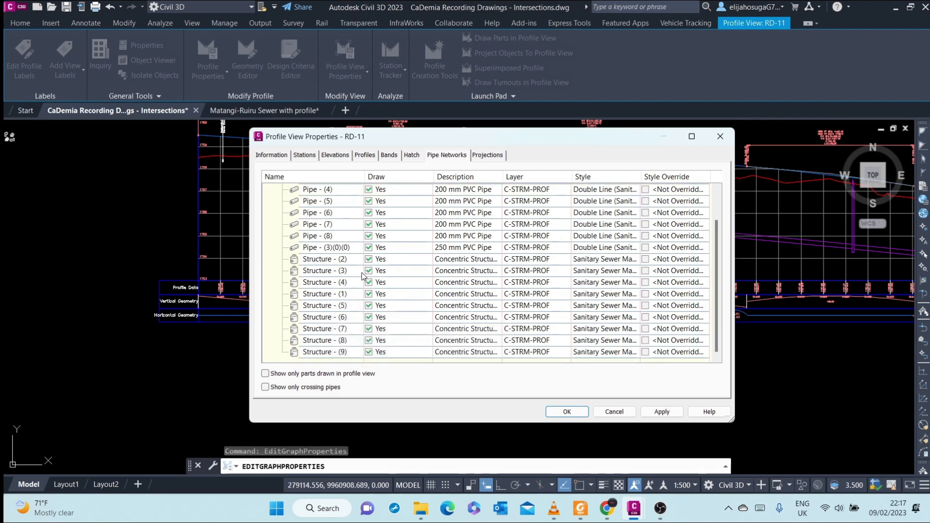
{"action": "scroll", "coordinate": [369, 274], "scroll_direction": "up", "scroll_amount": 1}
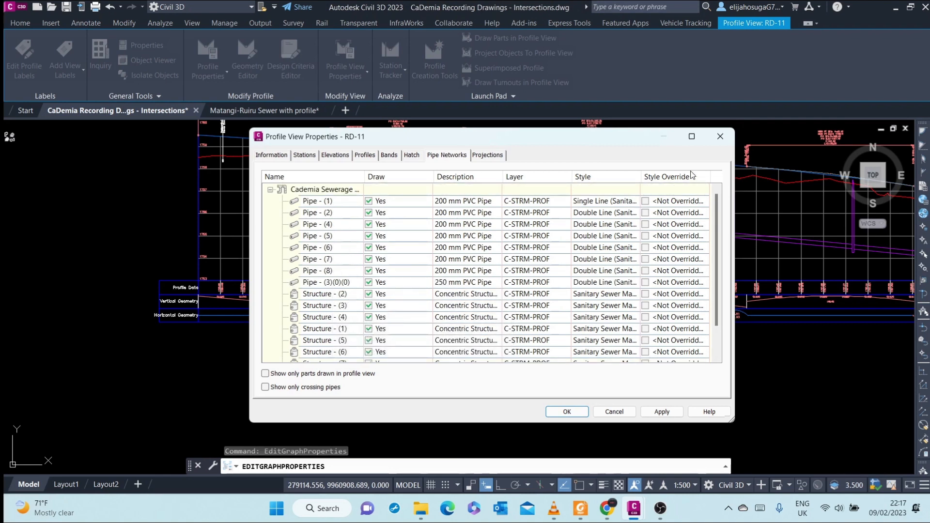
{"action": "scroll", "coordinate": [640, 224], "scroll_direction": "down", "scroll_amount": 1}
{"action": "left_click", "coordinate": [722, 135]}
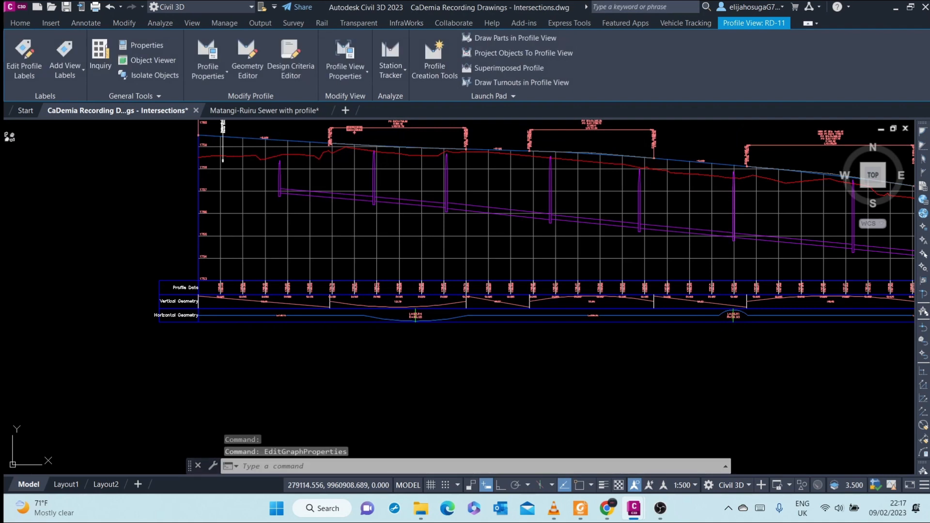
{"action": "scroll", "coordinate": [331, 238], "scroll_direction": "down", "scroll_amount": 5}
{"action": "scroll", "coordinate": [10, 293], "scroll_direction": "up", "scroll_amount": 2}
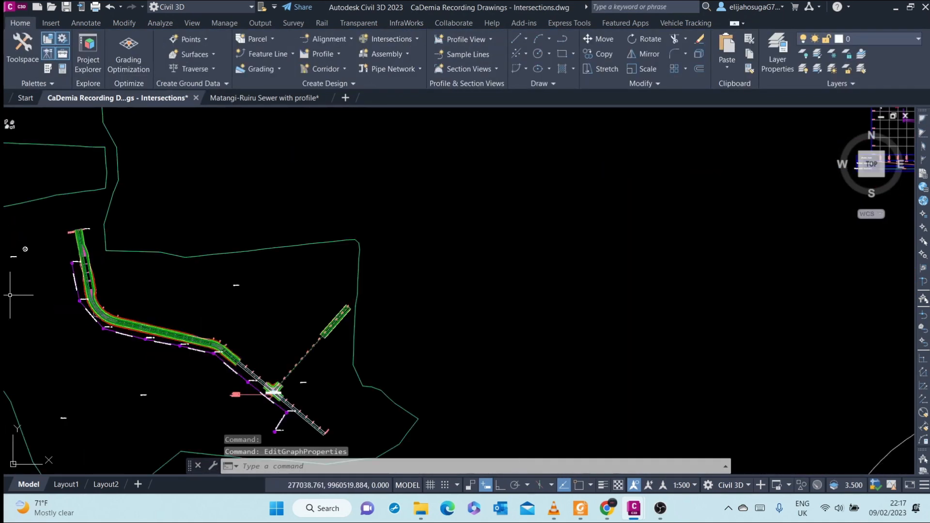
Review the connections, part properties and general information of Structure - (1) in its structure properties, leaving them unedited
{"action": "middle_click_drag", "start_coordinate": [12, 291], "coordinate": [150, 324]}
{"action": "scroll", "coordinate": [149, 324], "scroll_direction": "up", "scroll_amount": 5}
{"action": "scroll", "coordinate": [279, 407], "scroll_direction": "down", "scroll_amount": 4}
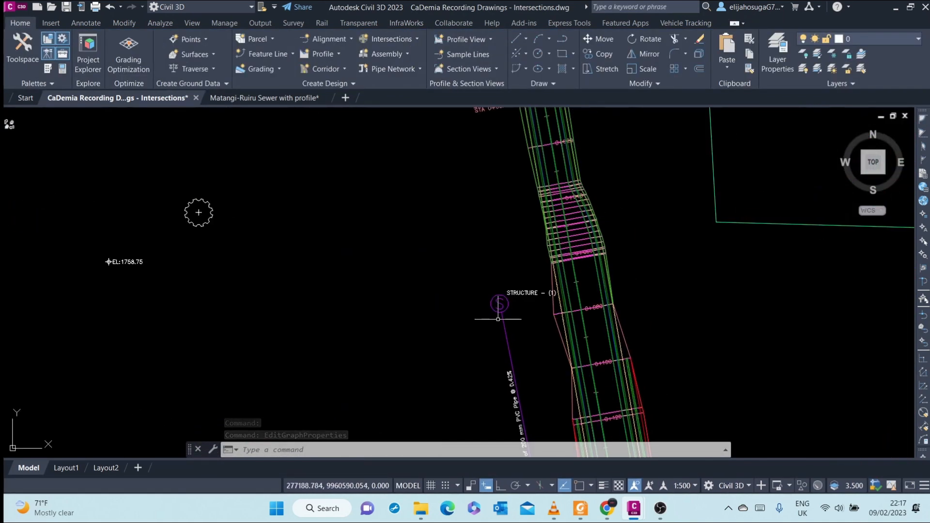
{"action": "left_click", "coordinate": [499, 312]}
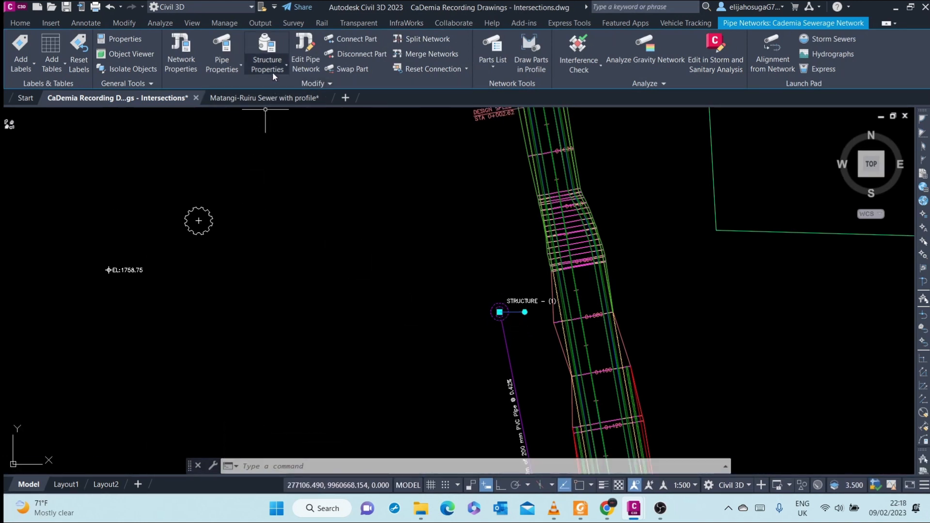
{"action": "left_click", "coordinate": [270, 47]}
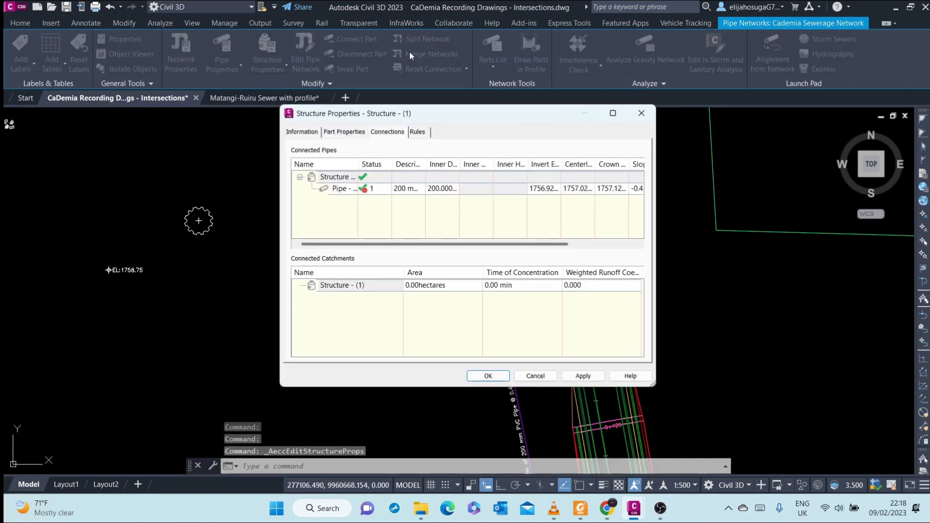
{"action": "left_click", "coordinate": [341, 131]}
{"action": "left_click", "coordinate": [300, 132]}
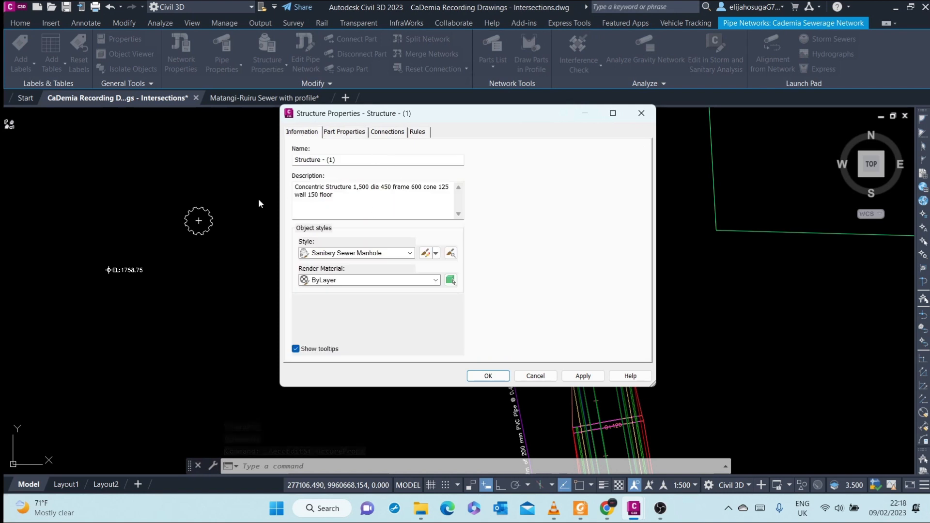
{"action": "left_click", "coordinate": [642, 121]}
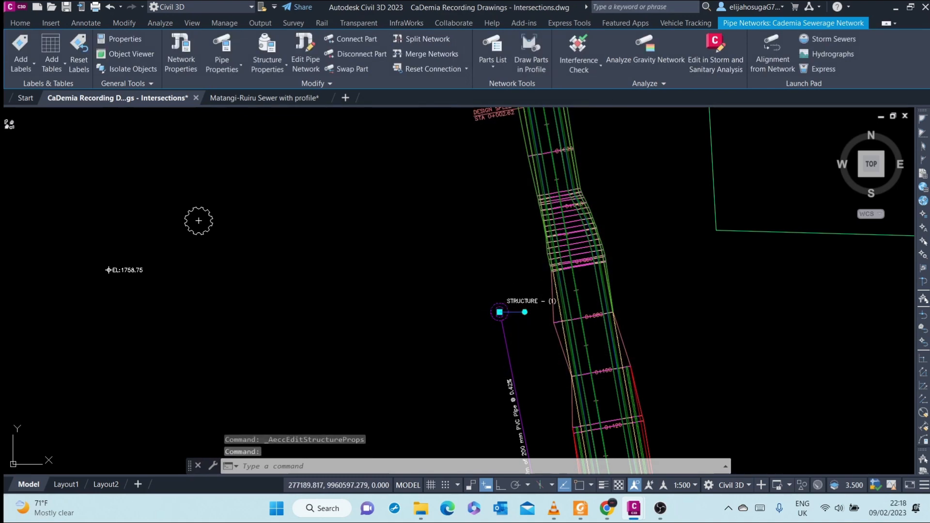
{"action": "key", "text": "ctrl+1"}
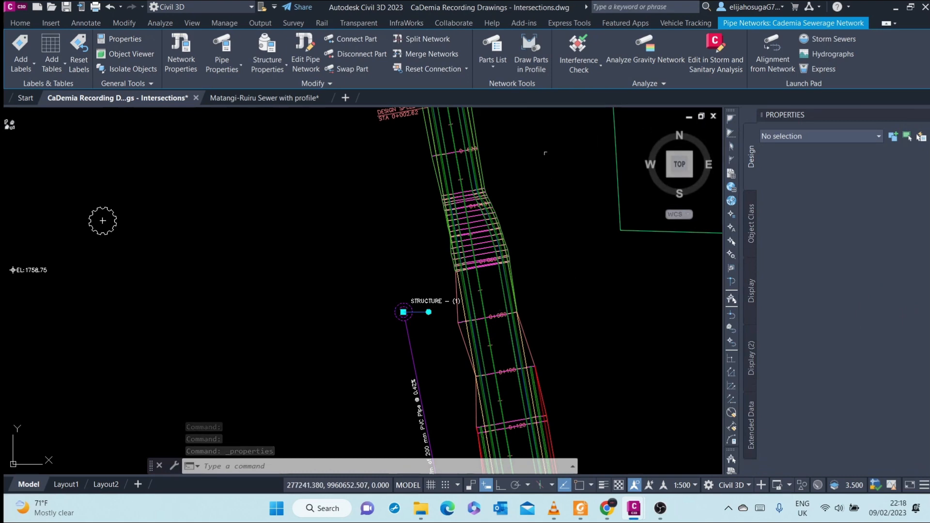
{"action": "left_click", "coordinate": [925, 115]}
Start adding annotation labels and choose Pipe Network as the feature to label
{"action": "scroll", "coordinate": [320, 252], "scroll_direction": "down", "scroll_amount": 5}
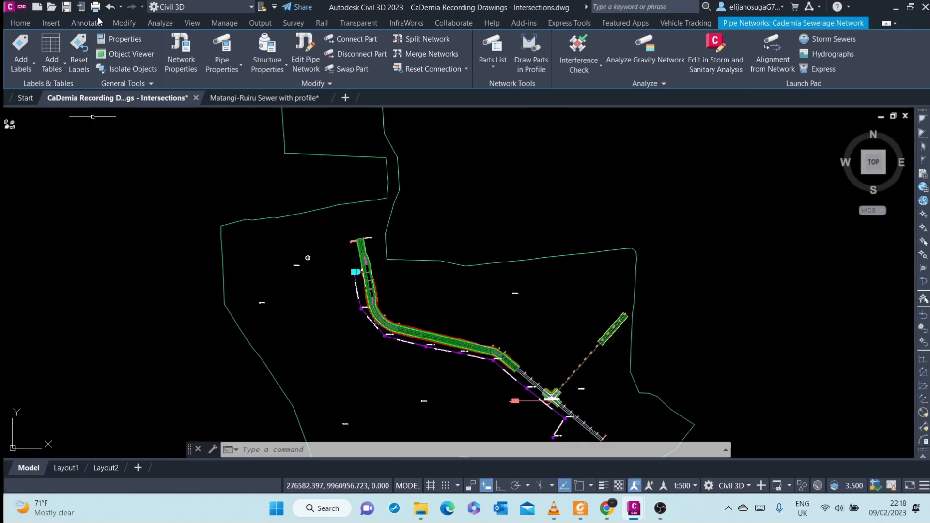
{"action": "left_click", "coordinate": [89, 22]}
{"action": "left_click", "coordinate": [22, 68]}
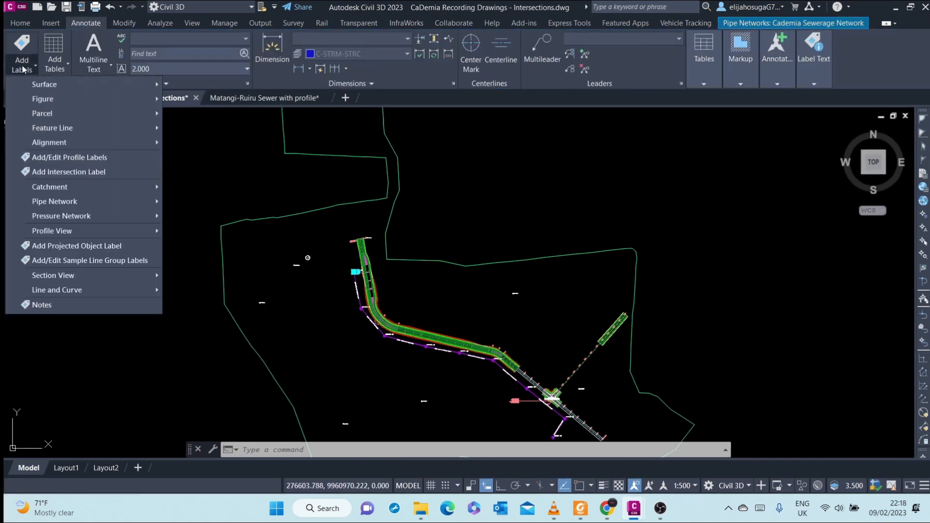
{"action": "left_click", "coordinate": [22, 58]}
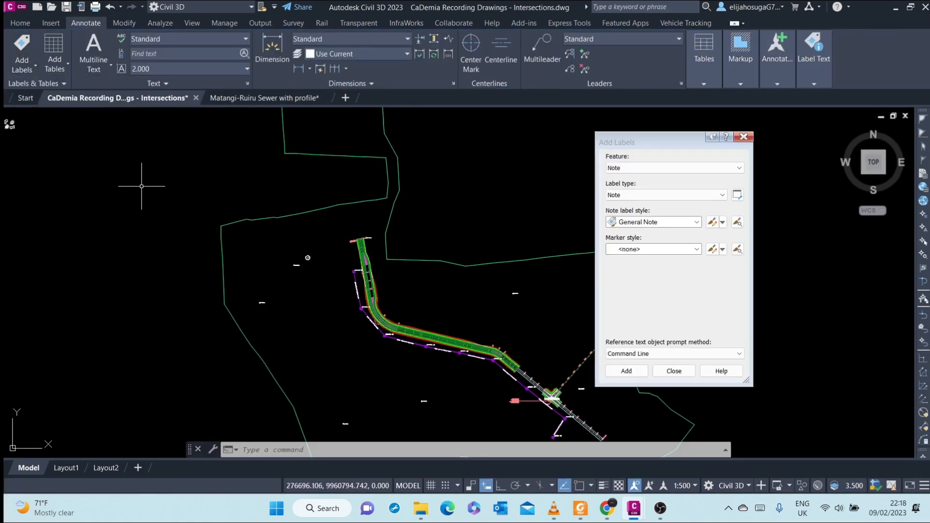
{"action": "left_click", "coordinate": [646, 170]}
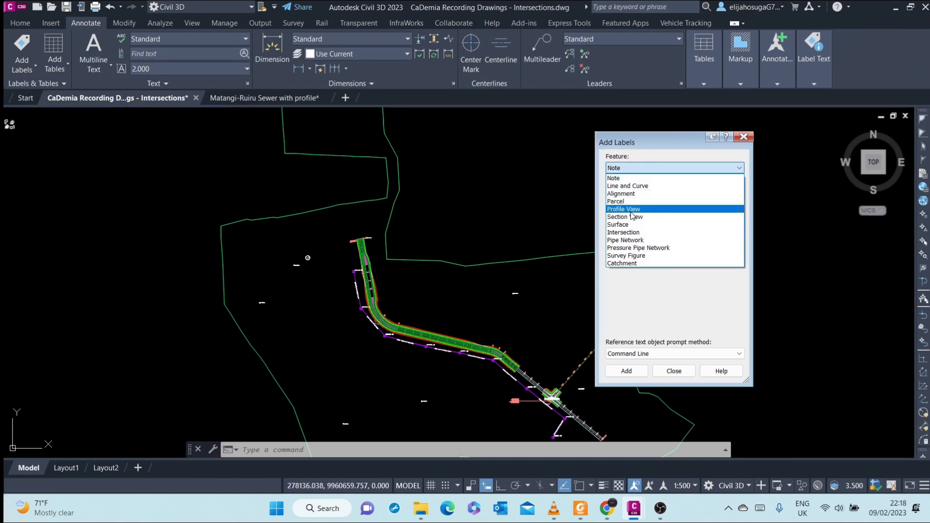
{"action": "left_click", "coordinate": [632, 241]}
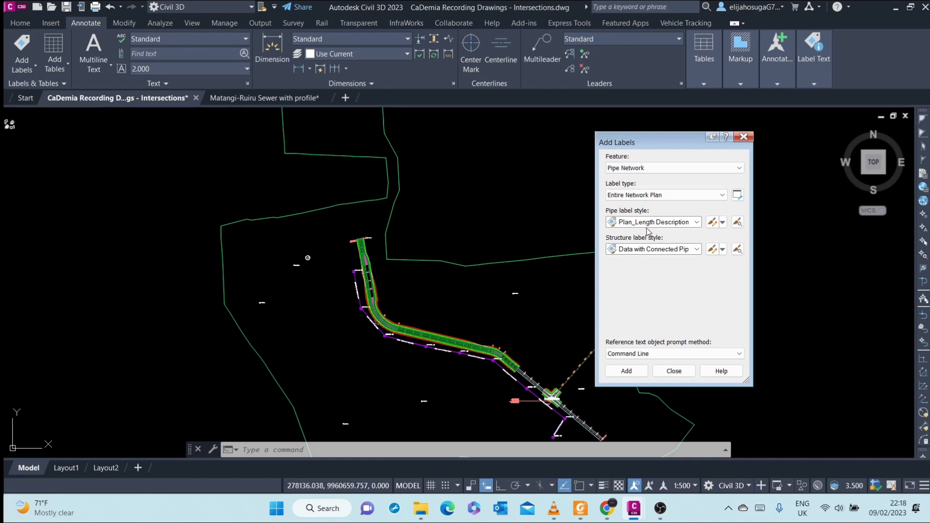
Set both the pipe label style and the structure label style to Standard for the Entire Network Plan labels
{"action": "left_click", "coordinate": [697, 222]}
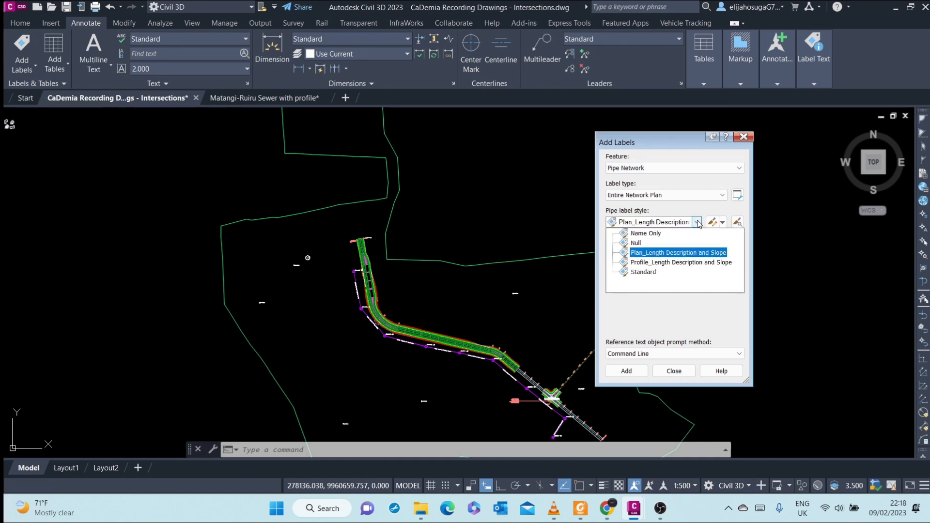
{"action": "left_click", "coordinate": [642, 272]}
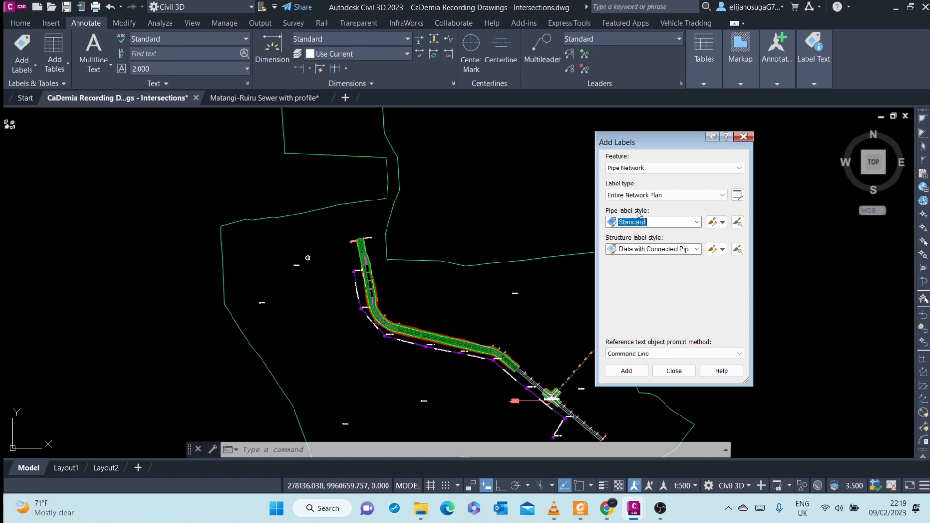
{"action": "left_click", "coordinate": [653, 250]}
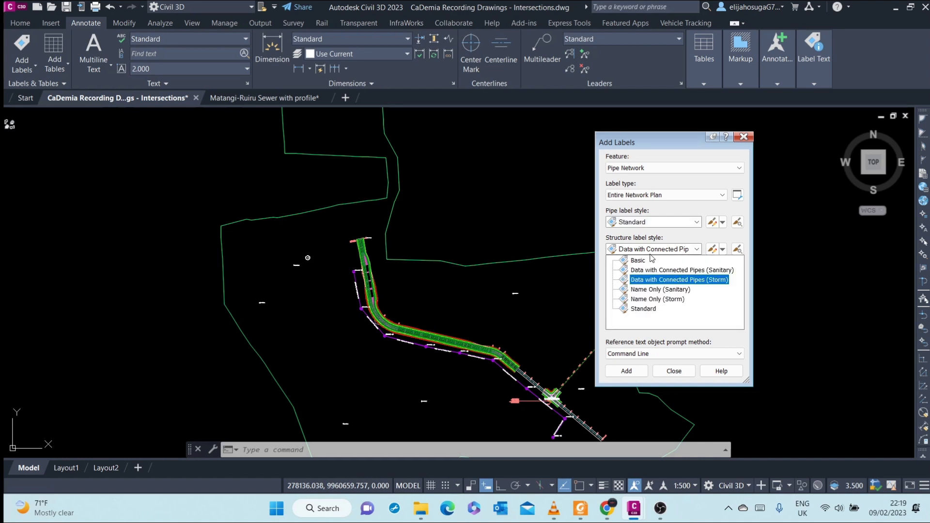
{"action": "left_click", "coordinate": [644, 310]}
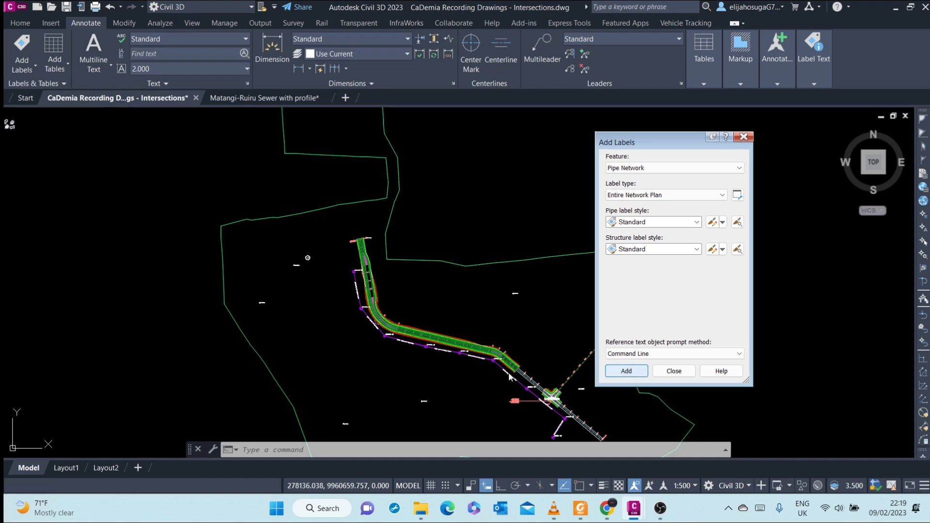
Add the plan labels to the entire sewer network by selecting Structure - (4), and check them along the pipes
{"action": "left_click", "coordinate": [626, 371]}
{"action": "scroll", "coordinate": [456, 383], "scroll_direction": "up", "scroll_amount": 8}
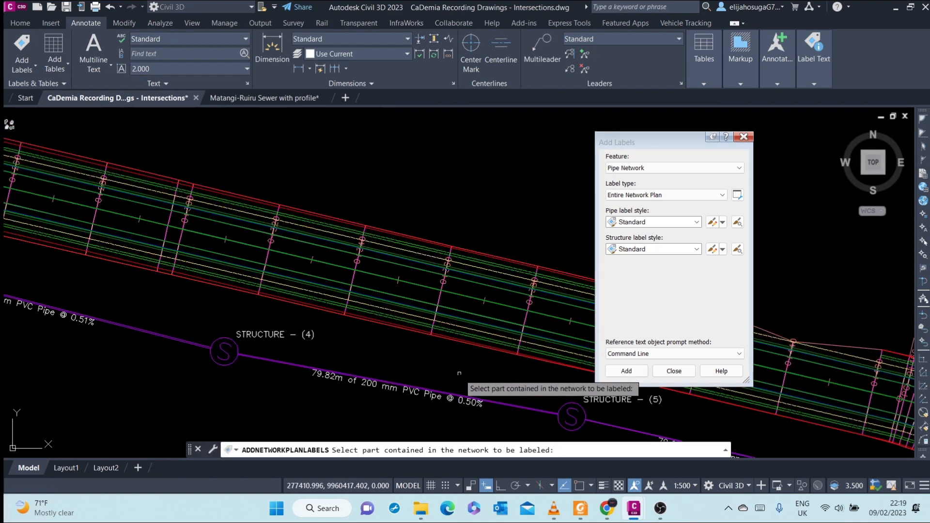
{"action": "left_click", "coordinate": [232, 362]}
{"action": "middle_click_drag", "start_coordinate": [139, 400], "coordinate": [298, 369]}
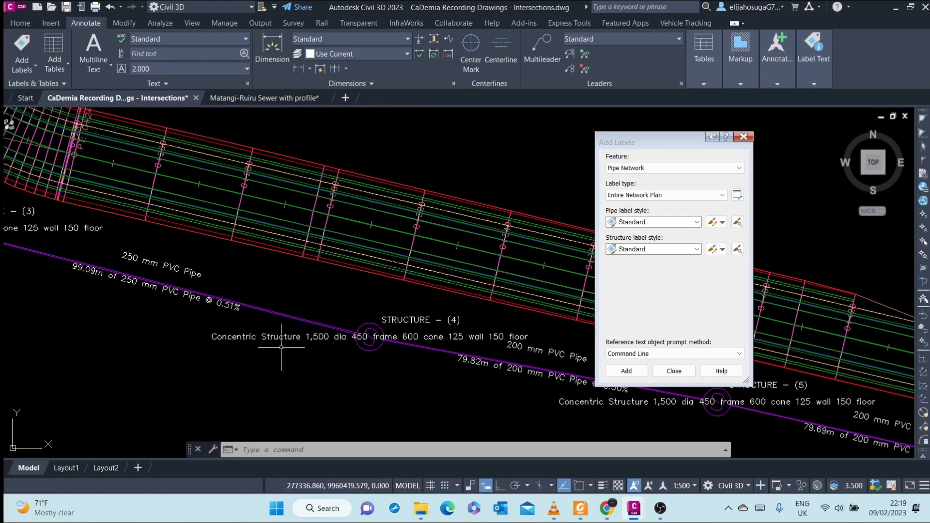
{"action": "scroll", "coordinate": [270, 343], "scroll_direction": "down", "scroll_amount": 2}
{"action": "scroll", "coordinate": [317, 319], "scroll_direction": "up", "scroll_amount": 4}
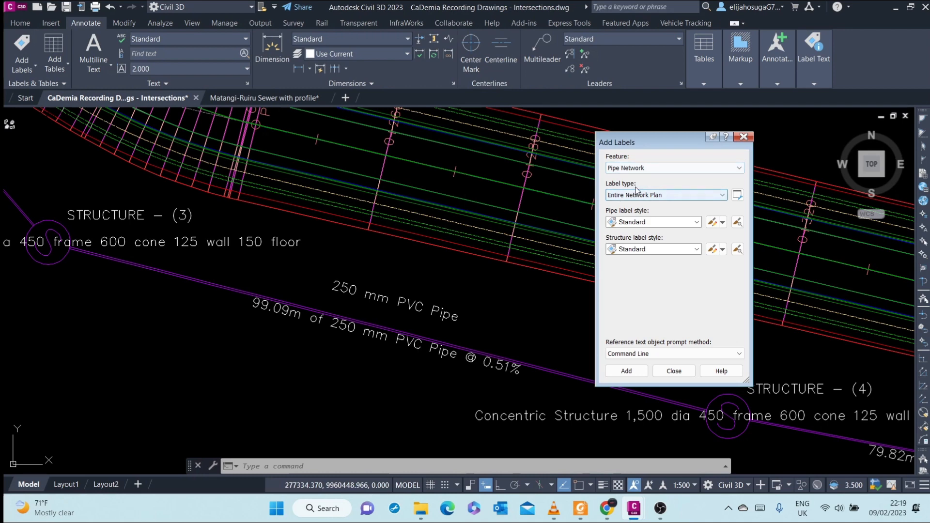
{"action": "scroll", "coordinate": [312, 349], "scroll_direction": "down", "scroll_amount": 6}
{"action": "scroll", "coordinate": [493, 384], "scroll_direction": "up", "scroll_amount": 4}
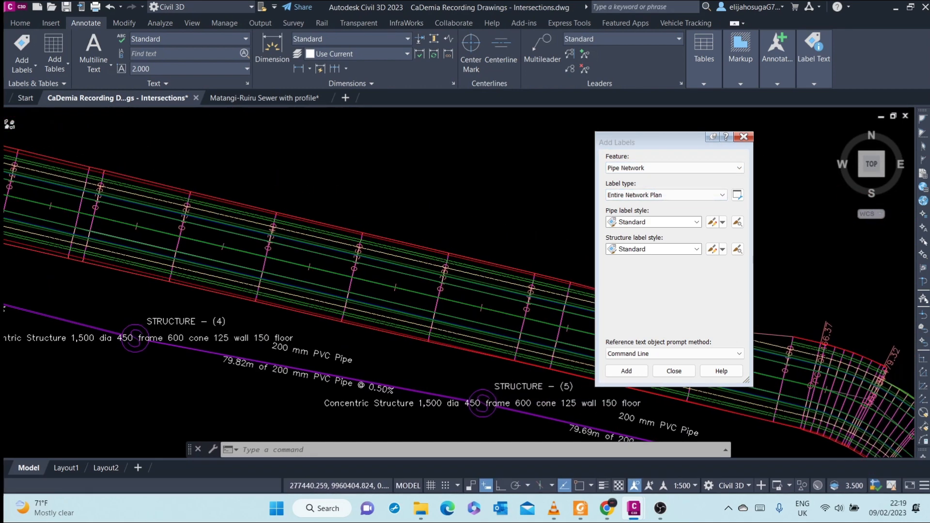
Configure Entire Network Profile labels with the Name Only pipe label style and the Name Only (Sanitary) structure label style
{"action": "left_click", "coordinate": [653, 194]}
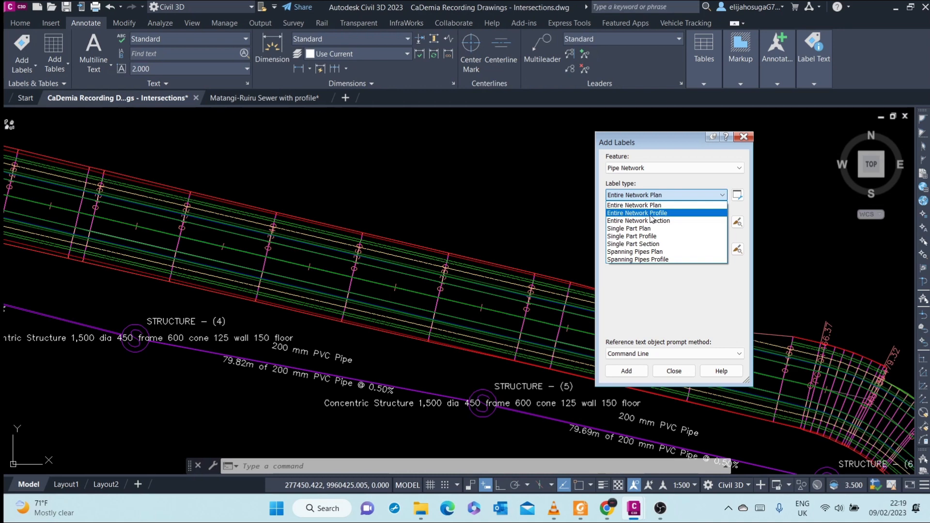
{"action": "left_click", "coordinate": [648, 213]}
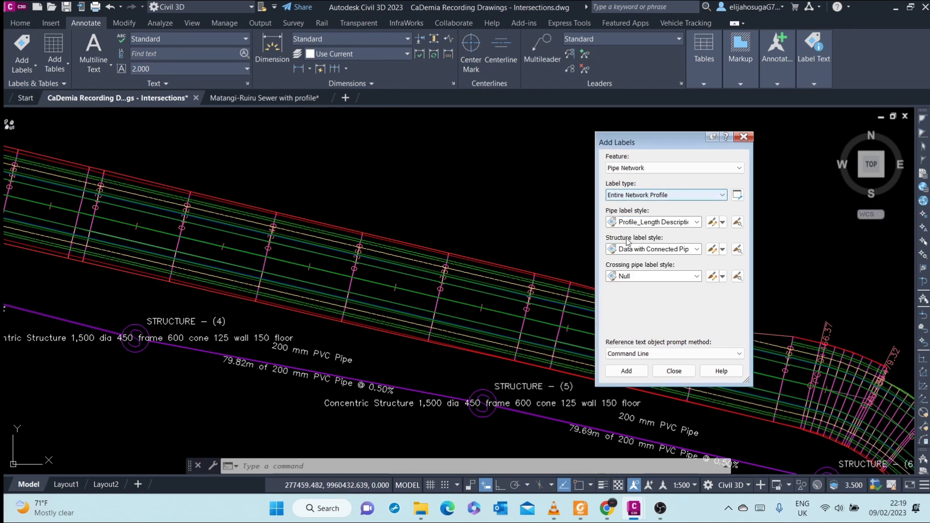
{"action": "scroll", "coordinate": [493, 323], "scroll_direction": "down", "scroll_amount": 15}
{"action": "middle_click_drag", "start_coordinate": [494, 323], "coordinate": [362, 358]}
{"action": "scroll", "coordinate": [472, 320], "scroll_direction": "up", "scroll_amount": 2}
{"action": "middle_click_drag", "start_coordinate": [581, 261], "coordinate": [517, 296]}
{"action": "scroll", "coordinate": [517, 295], "scroll_direction": "up", "scroll_amount": 1}
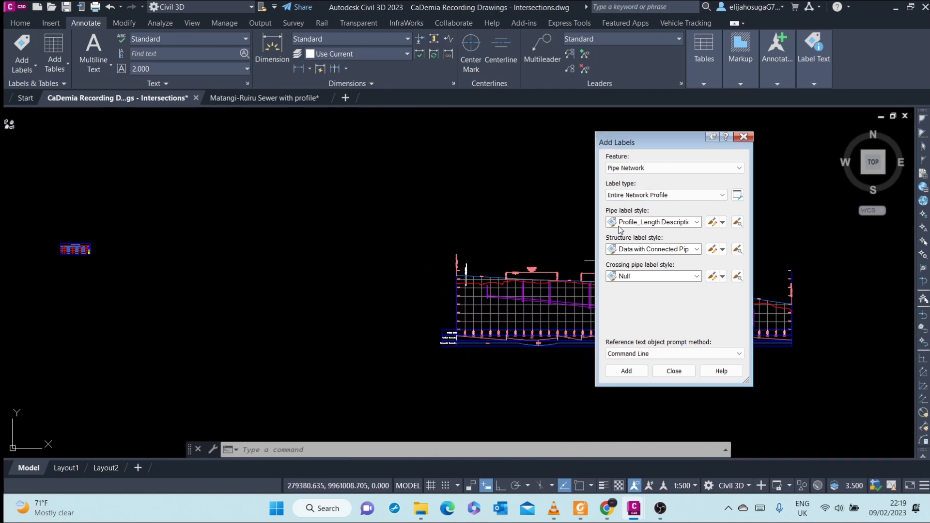
{"action": "left_click", "coordinate": [672, 226]}
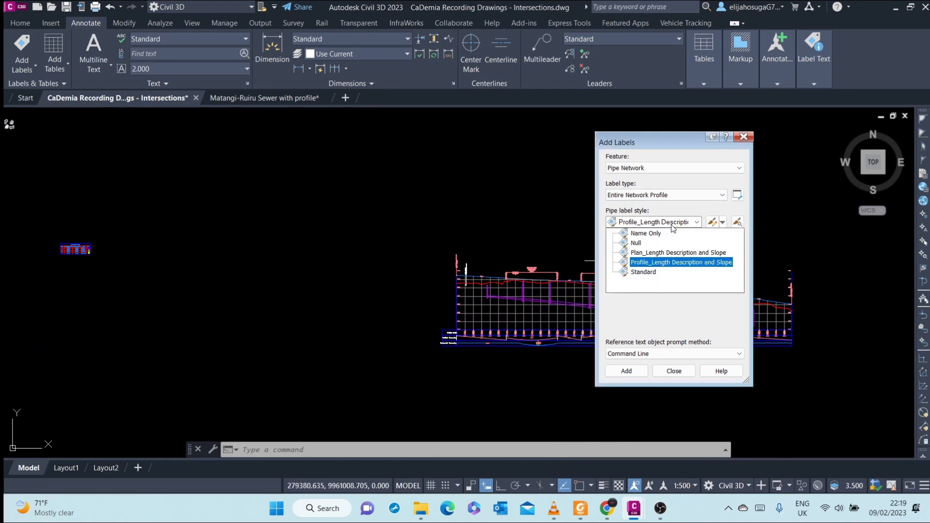
{"action": "left_click", "coordinate": [646, 233]}
{"action": "left_click", "coordinate": [648, 251]}
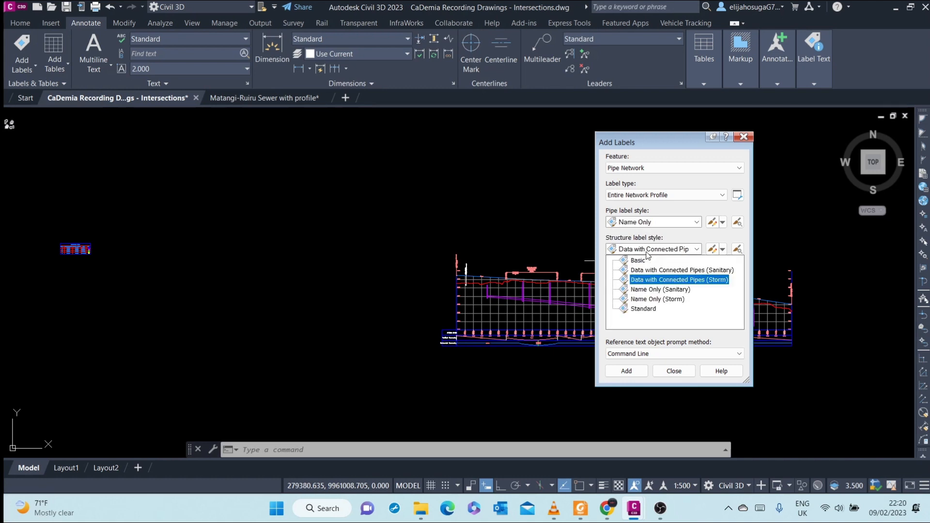
{"action": "left_click", "coordinate": [661, 289]}
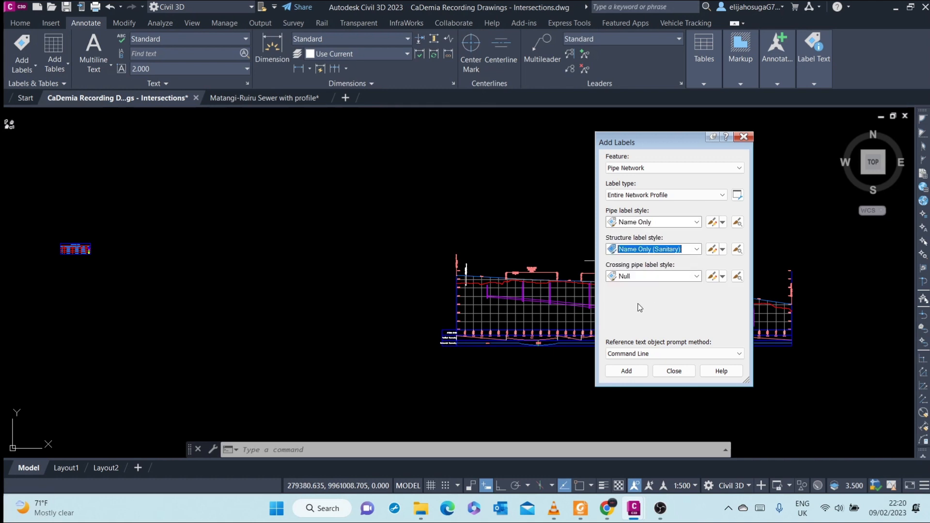
Add the profile labels to the sewer network by selecting its first structure in the RD-11 profile view, and finish labelling
{"action": "left_click", "coordinate": [626, 372]}
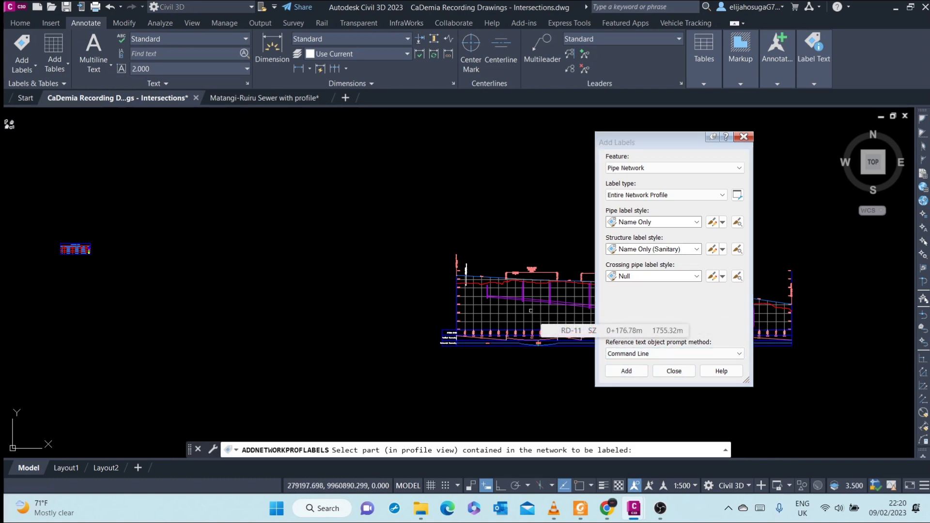
{"action": "scroll", "coordinate": [484, 293], "scroll_direction": "up", "scroll_amount": 5}
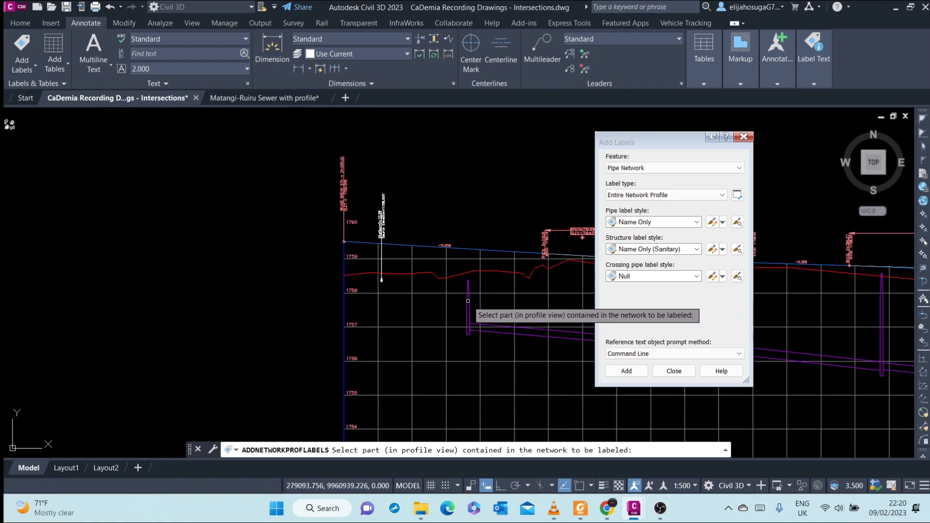
{"action": "left_click", "coordinate": [468, 301]}
{"action": "scroll", "coordinate": [470, 311], "scroll_direction": "down", "scroll_amount": 3}
{"action": "scroll", "coordinate": [477, 337], "scroll_direction": "up", "scroll_amount": 6}
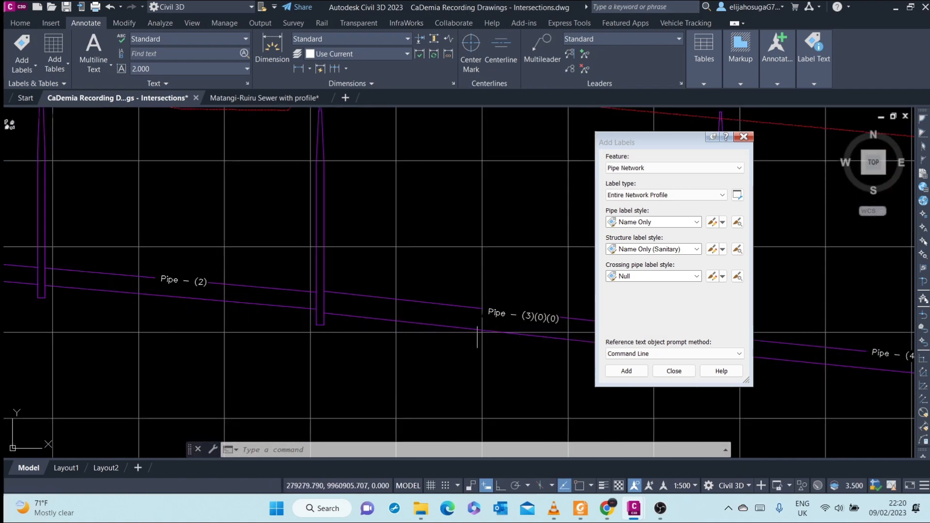
{"action": "scroll", "coordinate": [477, 337], "scroll_direction": "down", "scroll_amount": 3}
{"action": "scroll", "coordinate": [395, 326], "scroll_direction": "up", "scroll_amount": 5}
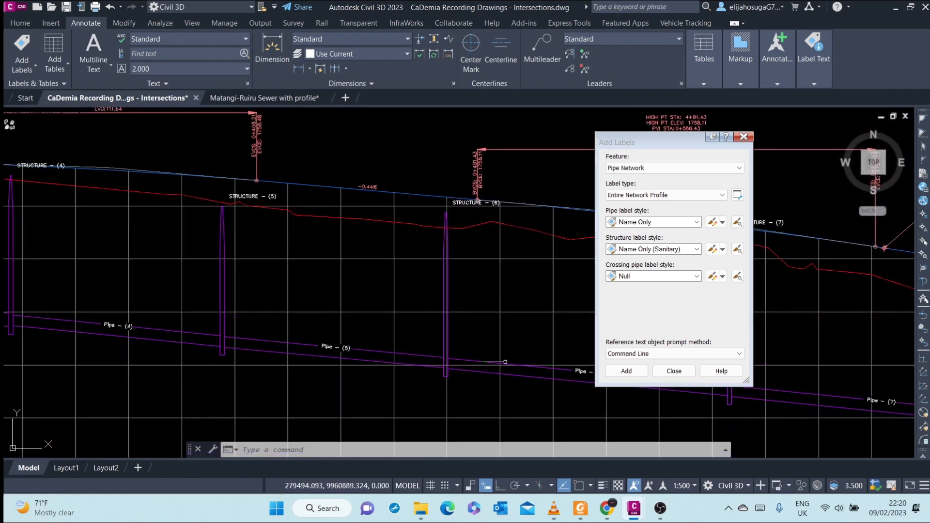
{"action": "left_click", "coordinate": [674, 371]}
{"action": "scroll", "coordinate": [429, 334], "scroll_direction": "down", "scroll_amount": 5}
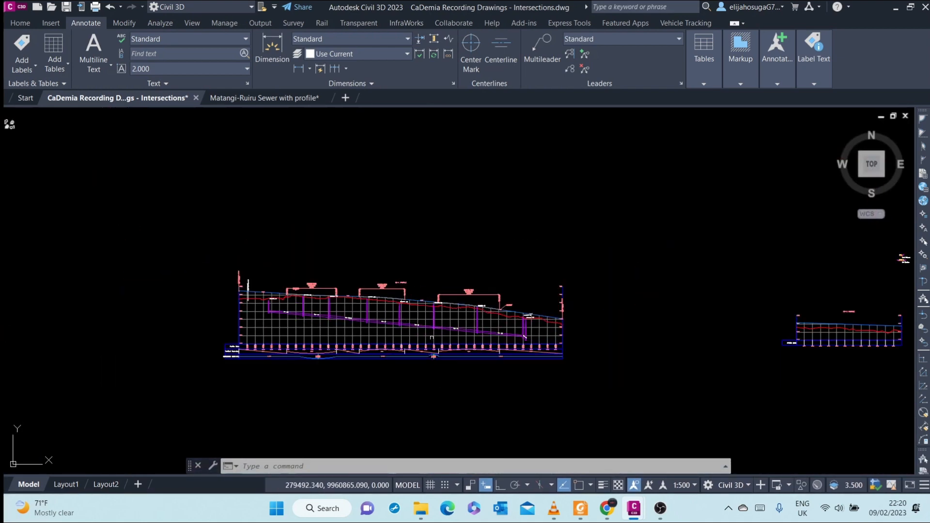